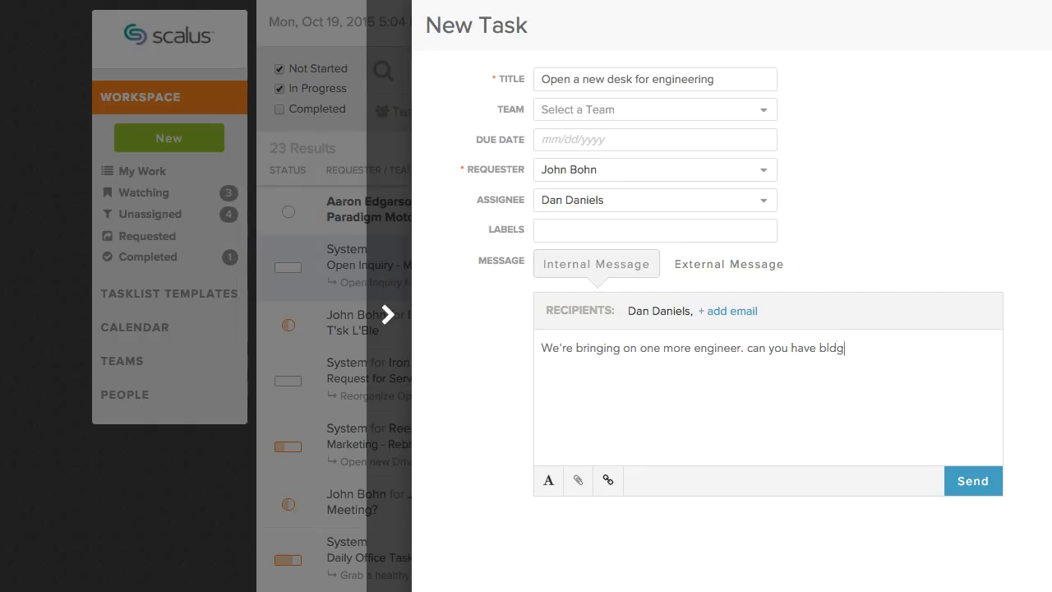
# - Finish the message with "svcs take a look at the office and get it set up? Thanks!", send the new task and close its details
pyautogui.write('ook at the office and get it')
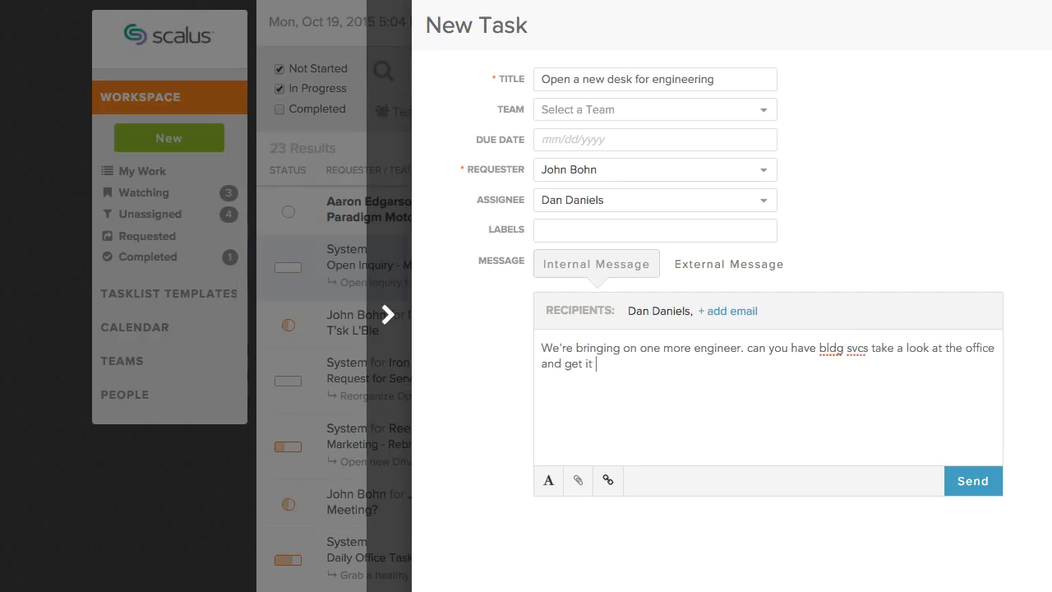
pyautogui.write(' set up? Thanks!')
pyautogui.click(968, 491)
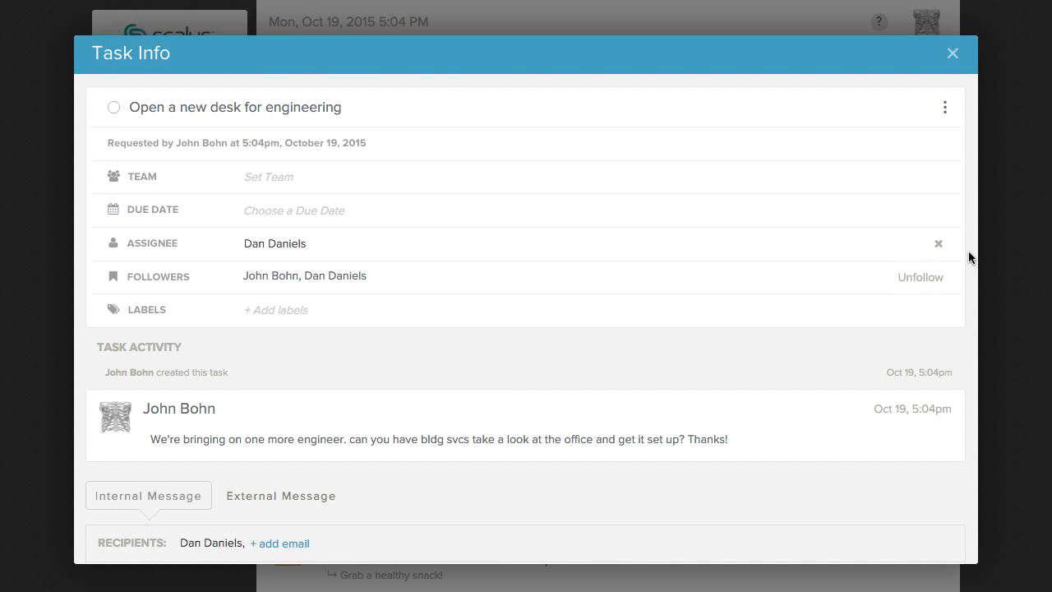
pyautogui.click(952, 54)
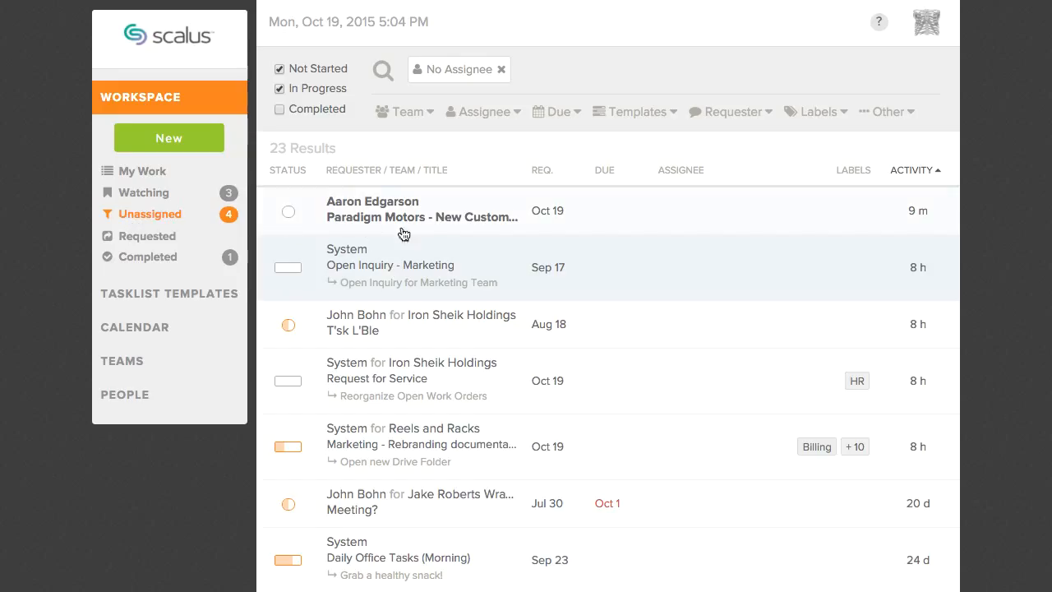
# - Assign the unassigned Paradigm Motors - New Customer task to the team member matching "Ge" and set its due date to 10/21/2015
pyautogui.click(455, 225)
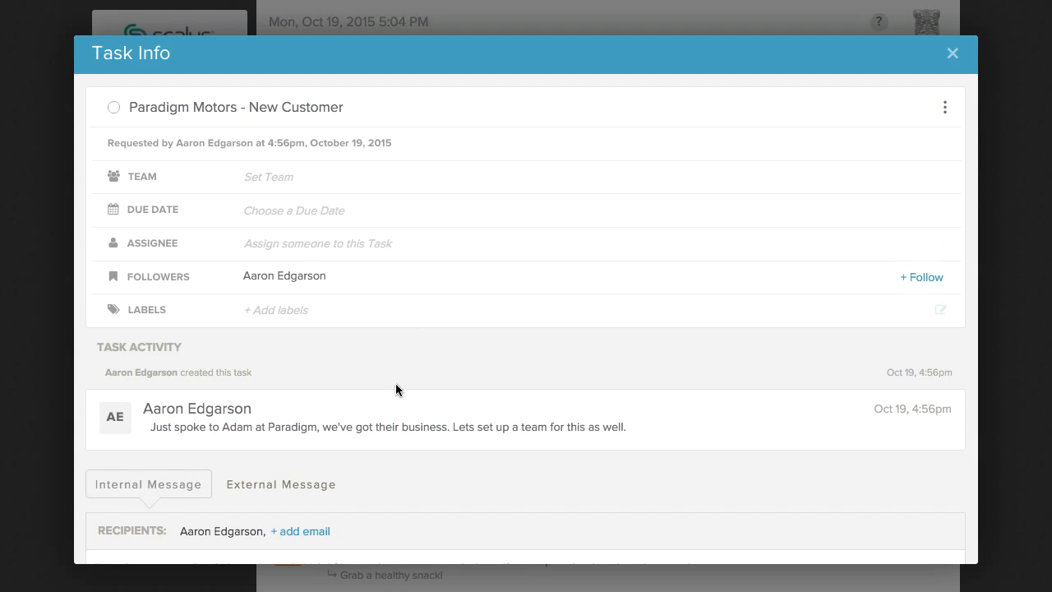
pyautogui.scroll(-1, 393, 434)
pyautogui.scroll(1, 393, 434)
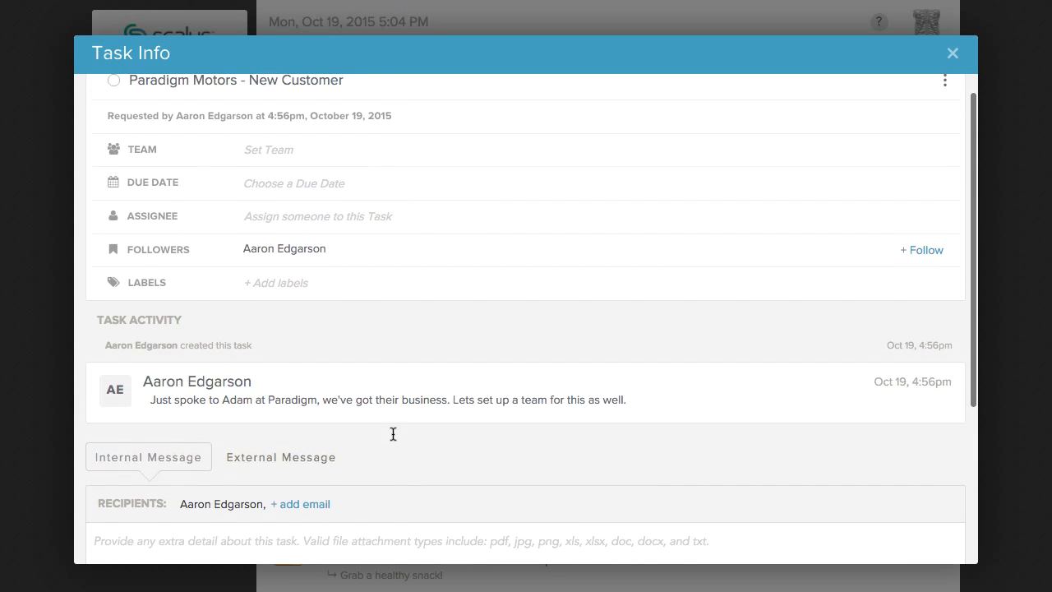
pyautogui.click(323, 235)
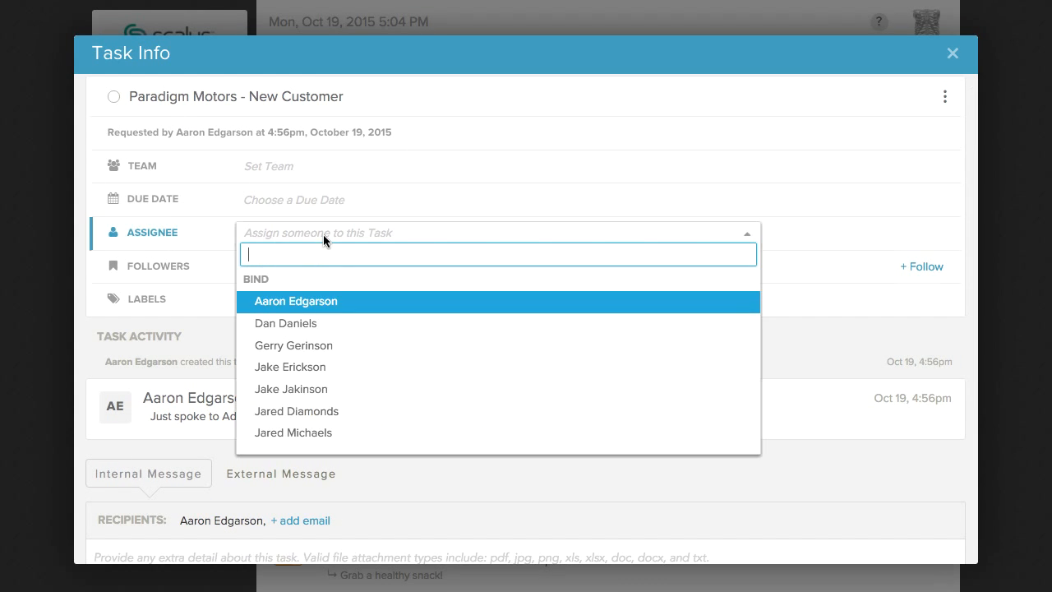
pyautogui.write('Ge')
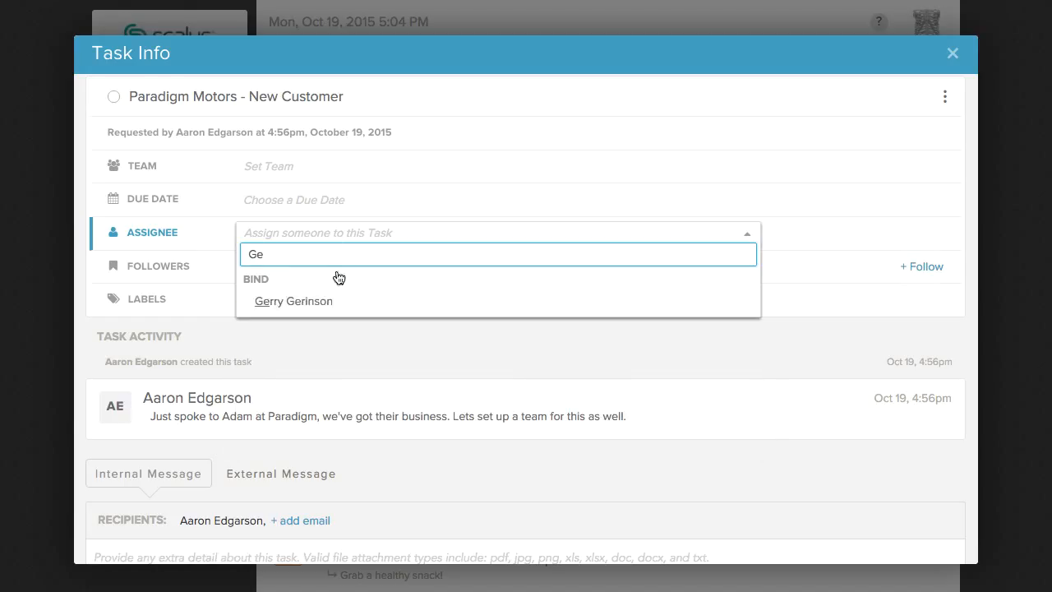
pyautogui.click(335, 301)
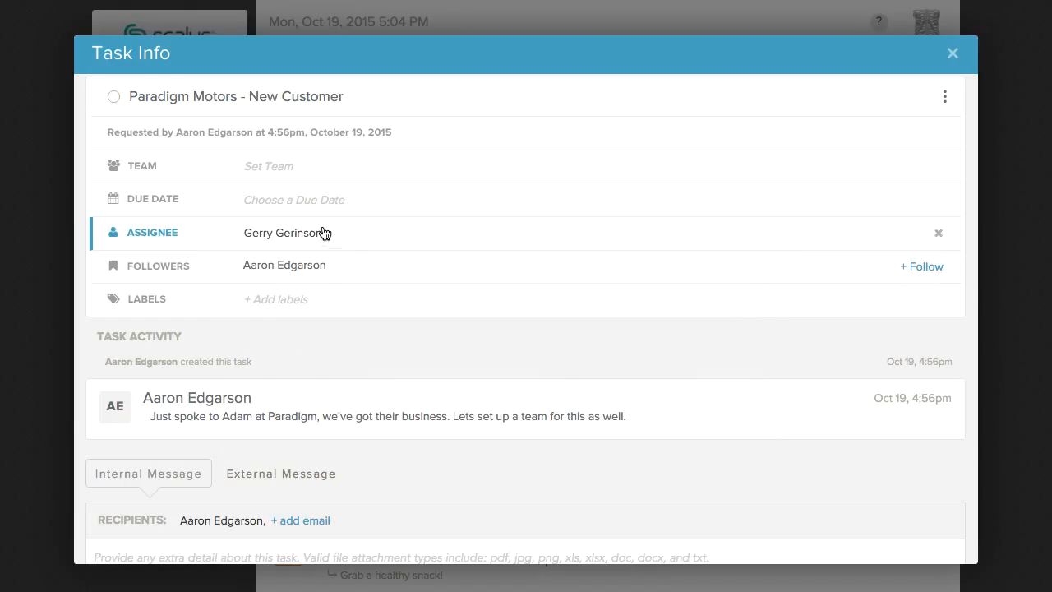
pyautogui.click(321, 203)
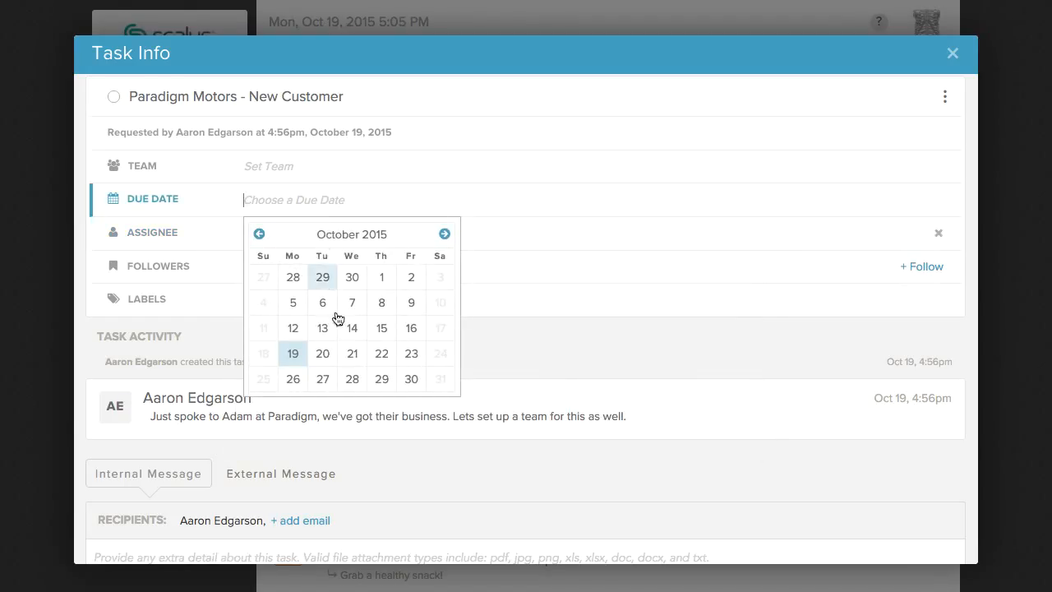
pyautogui.click(362, 354)
# - Write an internal message that greets the assignee by first name and says "Get the new team set up before Thursday. Thanks!"
pyautogui.scroll(-3, 360, 354)
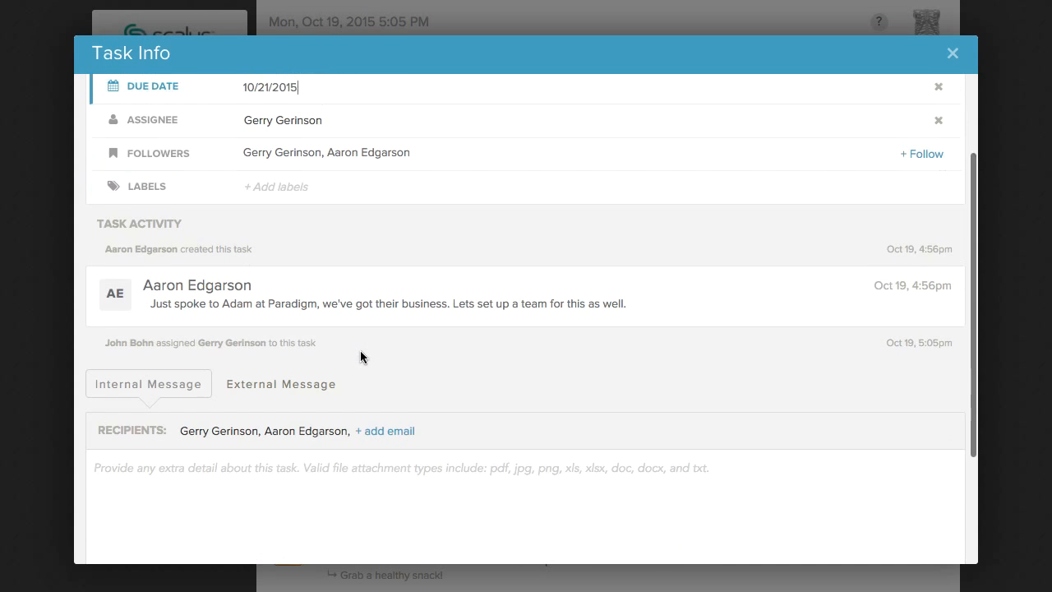
pyautogui.scroll(-2, 360, 356)
pyautogui.click(365, 433)
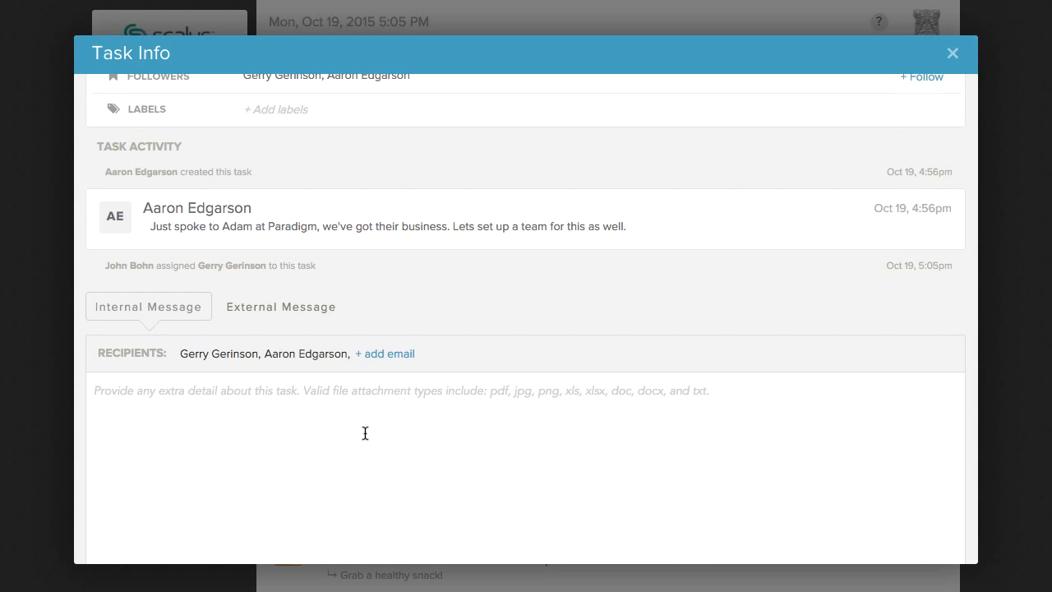
pyautogui.write('Gerry,')
pyautogui.press('Return')
pyautogui.press('Return')
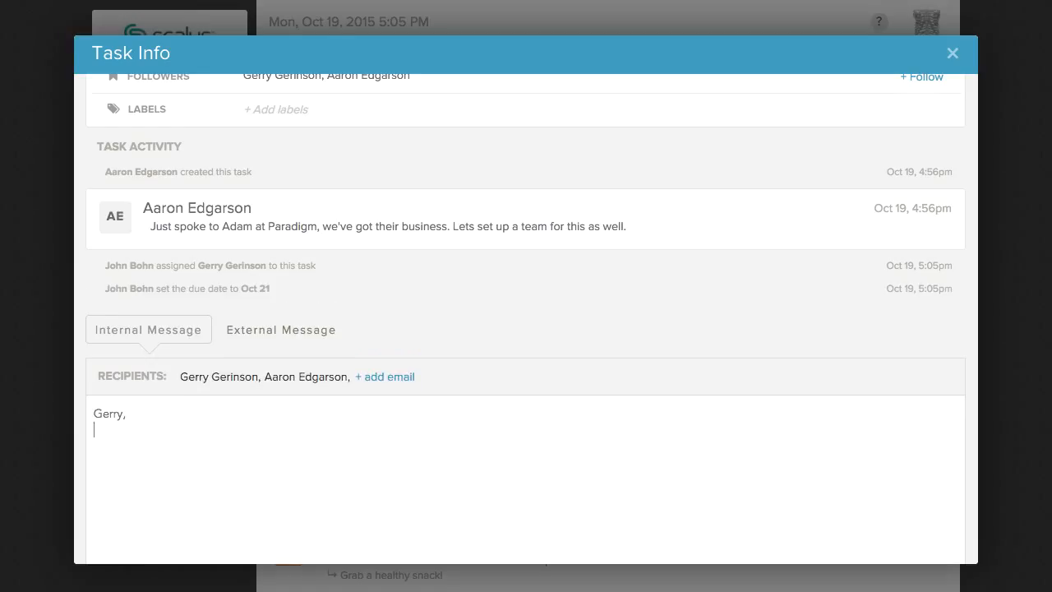
pyautogui.write('Get the new team set up before')
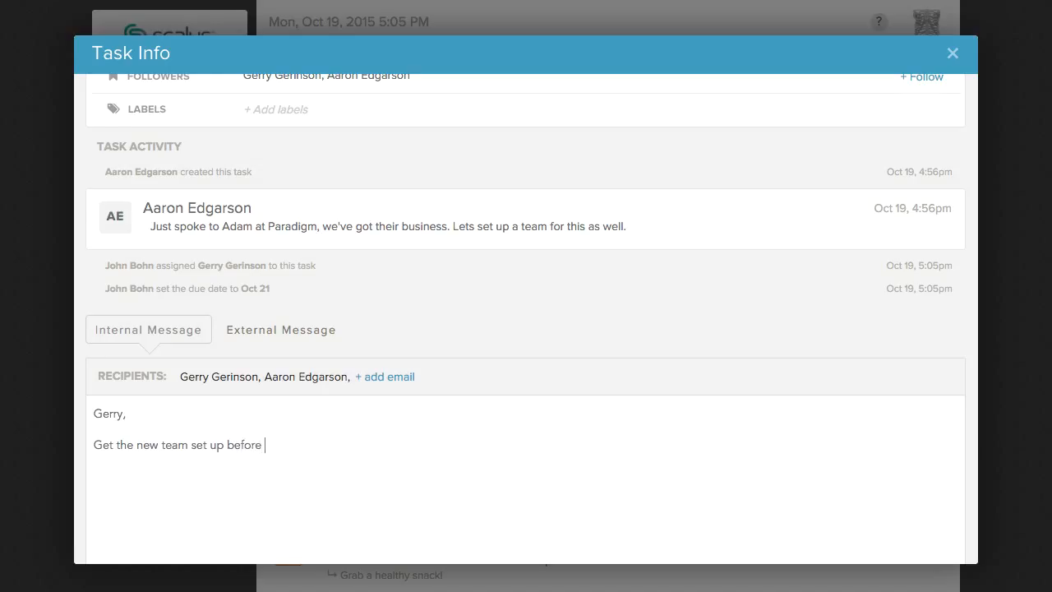
pyautogui.write(' Thursday. Thanks!')
# - Set the Paradigm Motors task's status to Completed, send the message and close the task
pyautogui.scroll(-3, 450, 445)
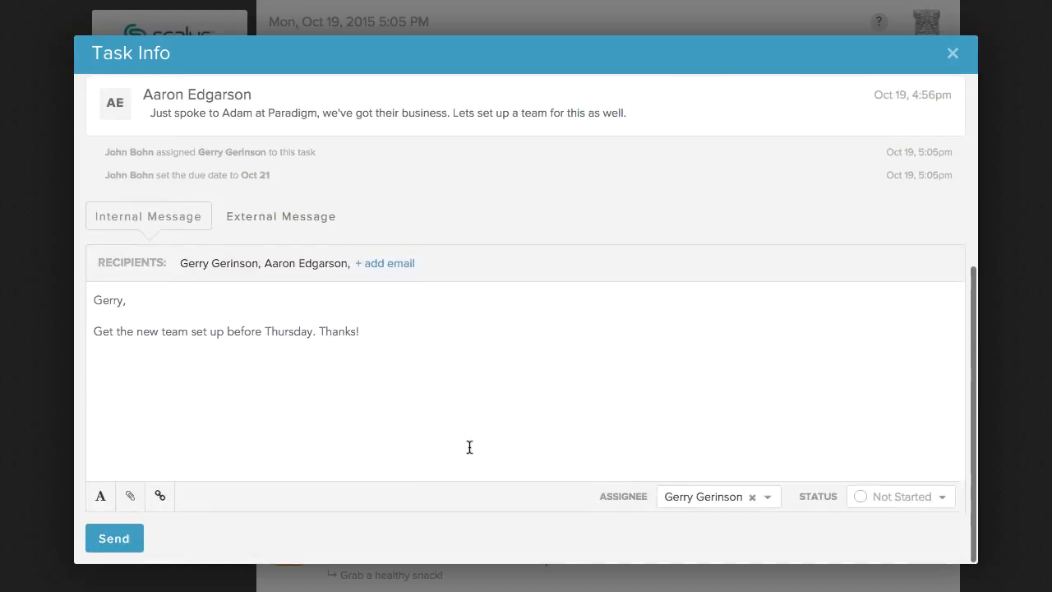
pyautogui.click(873, 498)
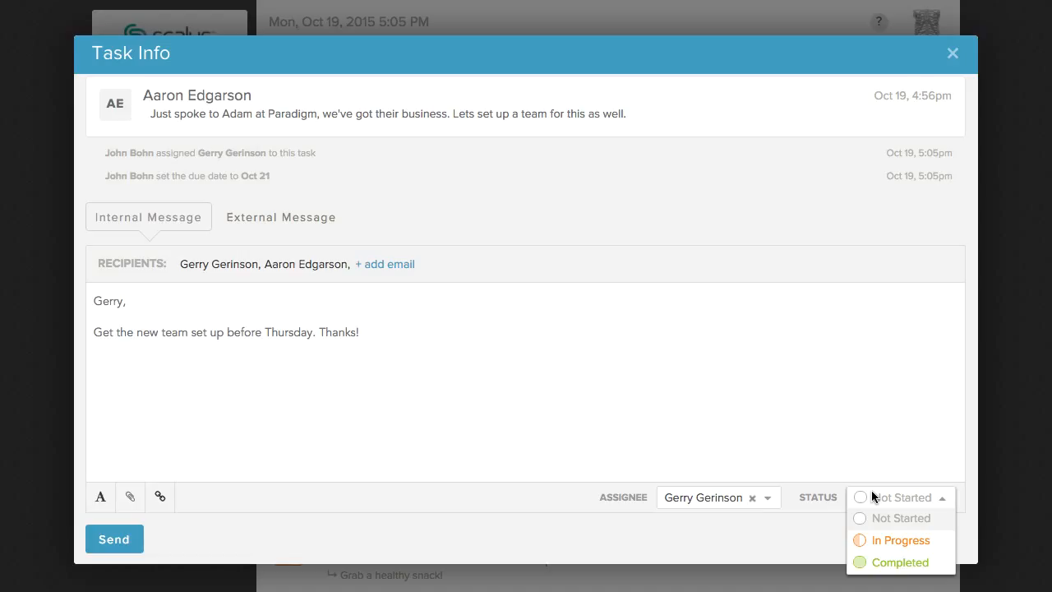
pyautogui.click(874, 564)
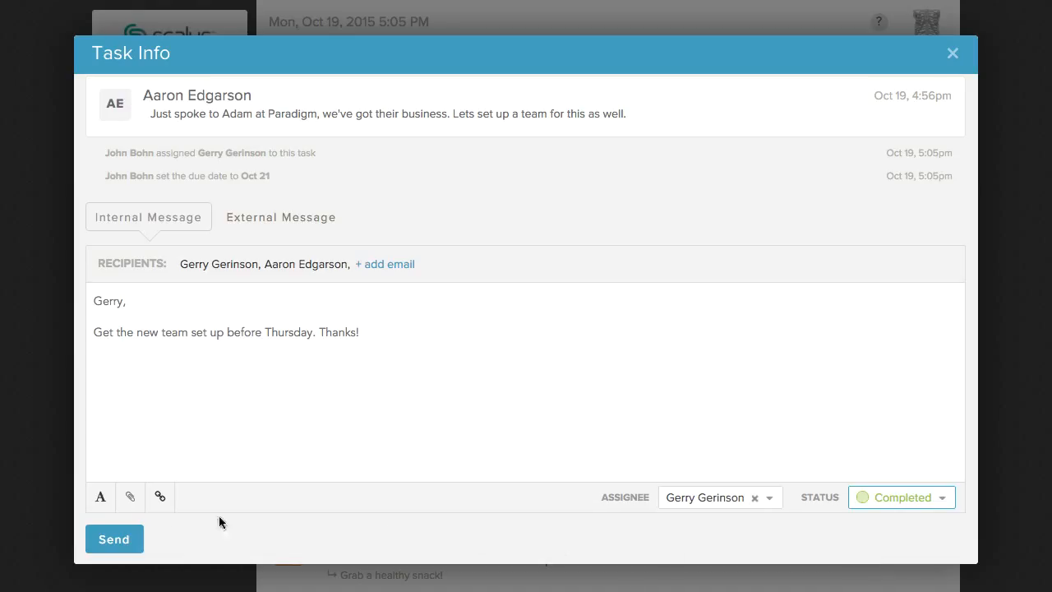
pyautogui.click(129, 536)
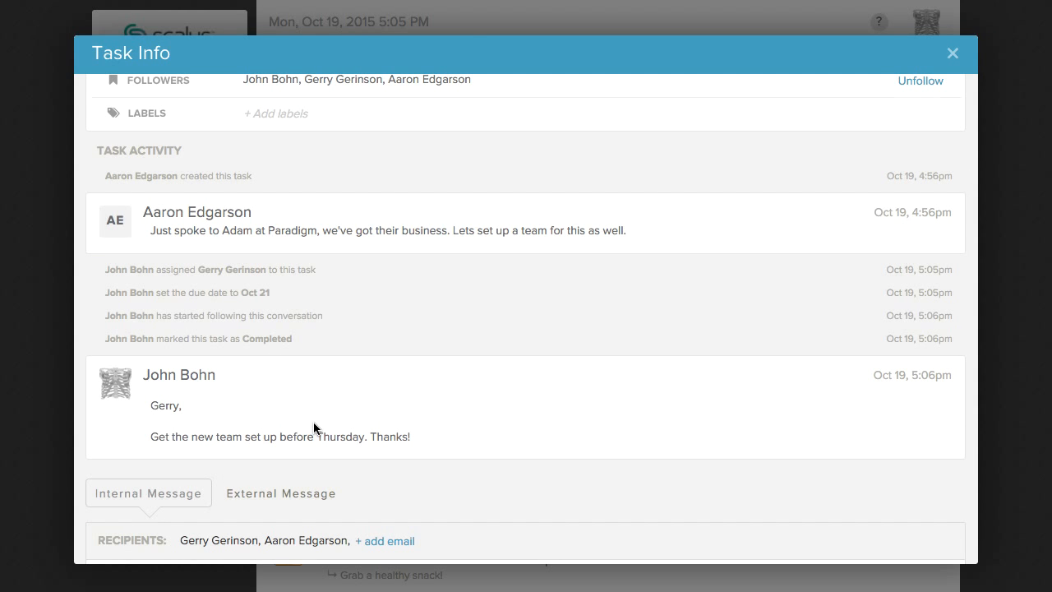
pyautogui.scroll(5, 313, 422)
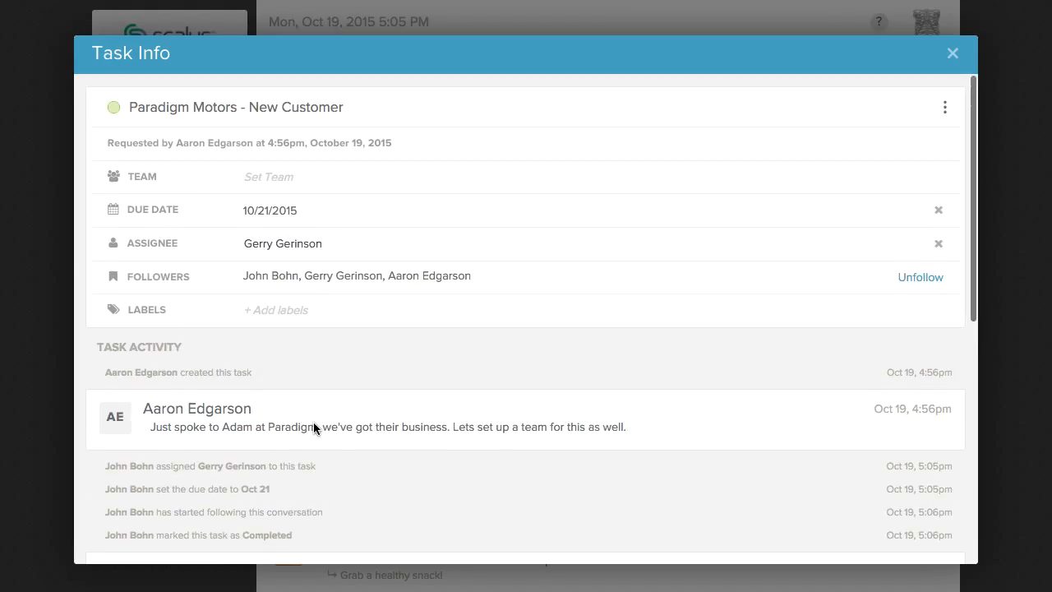
pyautogui.click(951, 55)
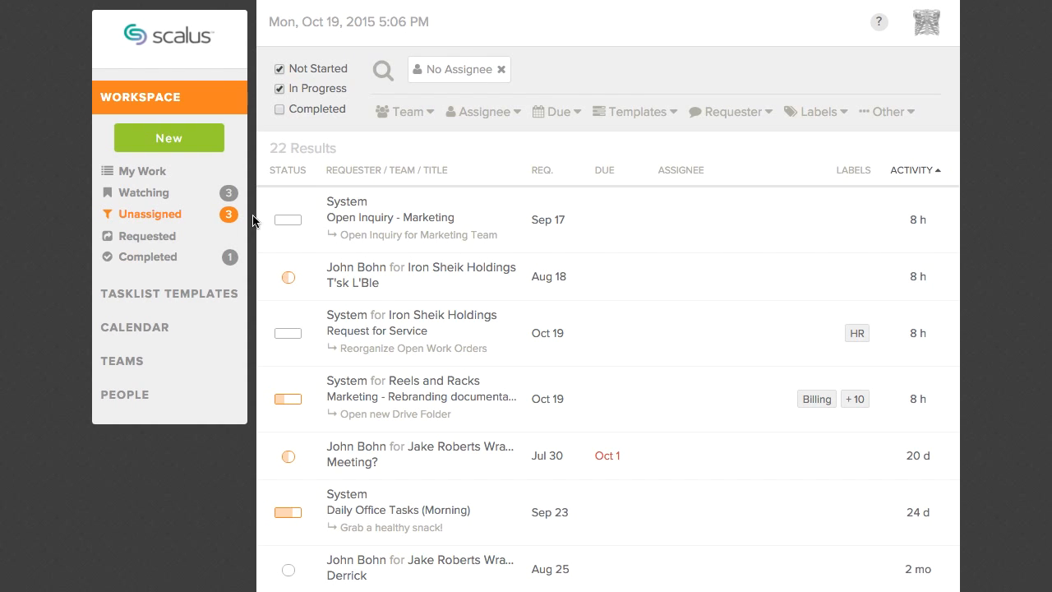
# - Examine the Request for Service and Marketing - Rebranding documentation tasklists from the unassigned results
pyautogui.click(373, 326)
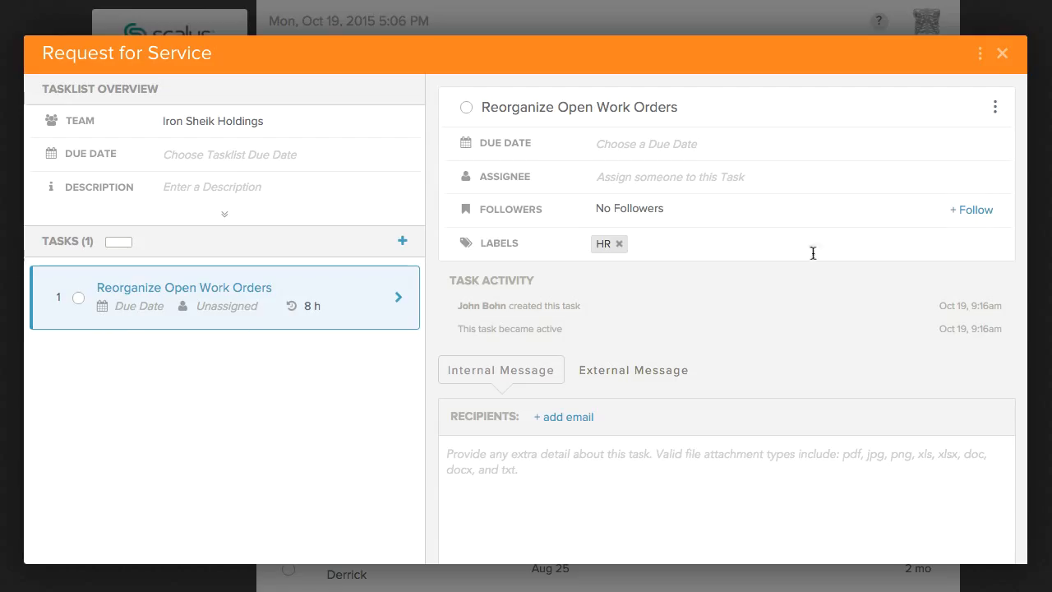
pyautogui.click(1002, 59)
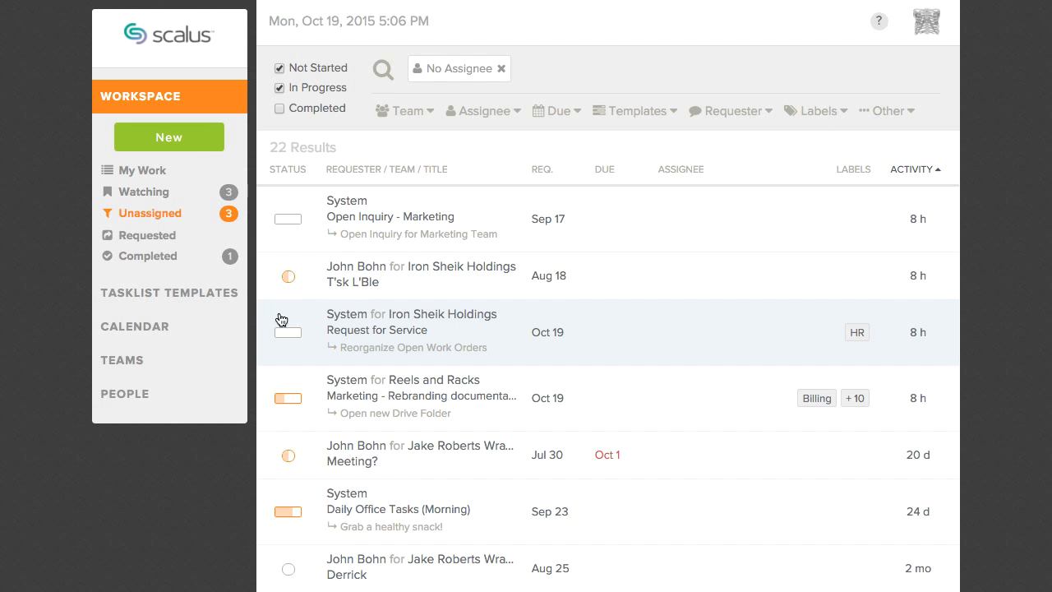
pyautogui.click(329, 399)
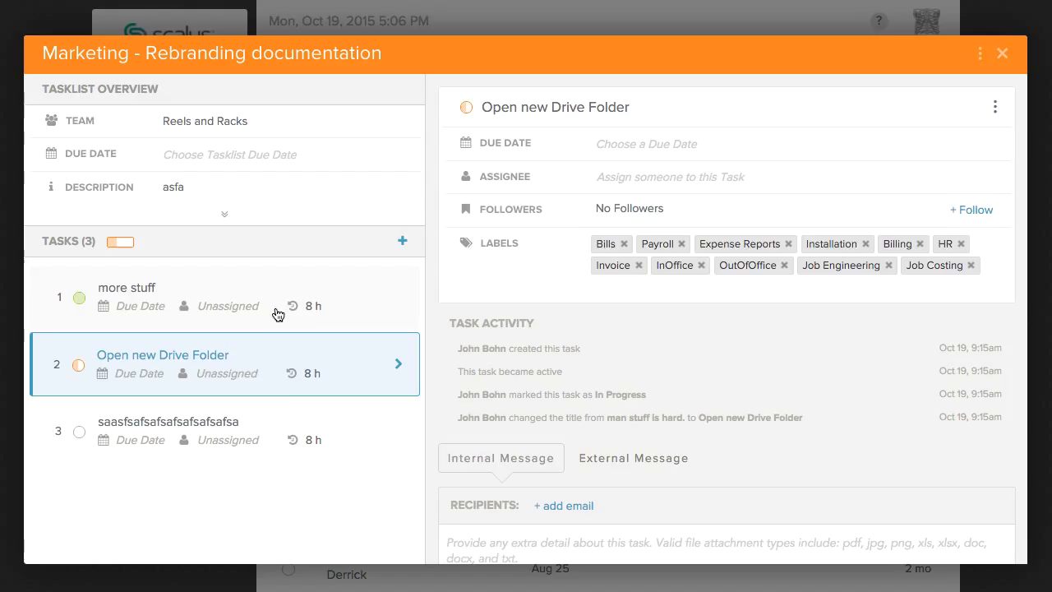
pyautogui.click(1002, 54)
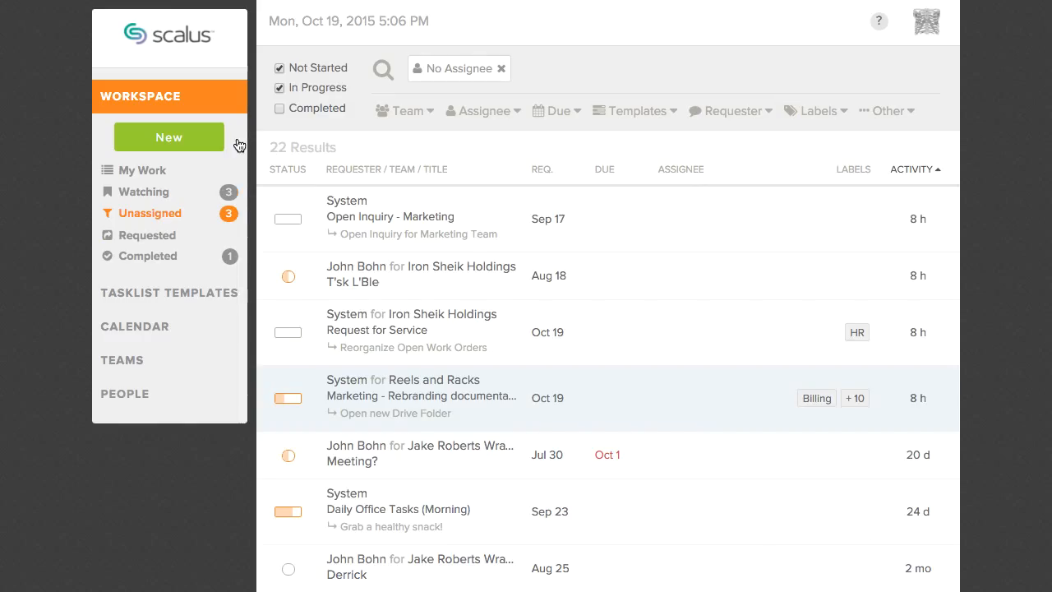
# - Create a new tasklist titled "Daily Work" with "Open man door" as its first task
pyautogui.click(202, 139)
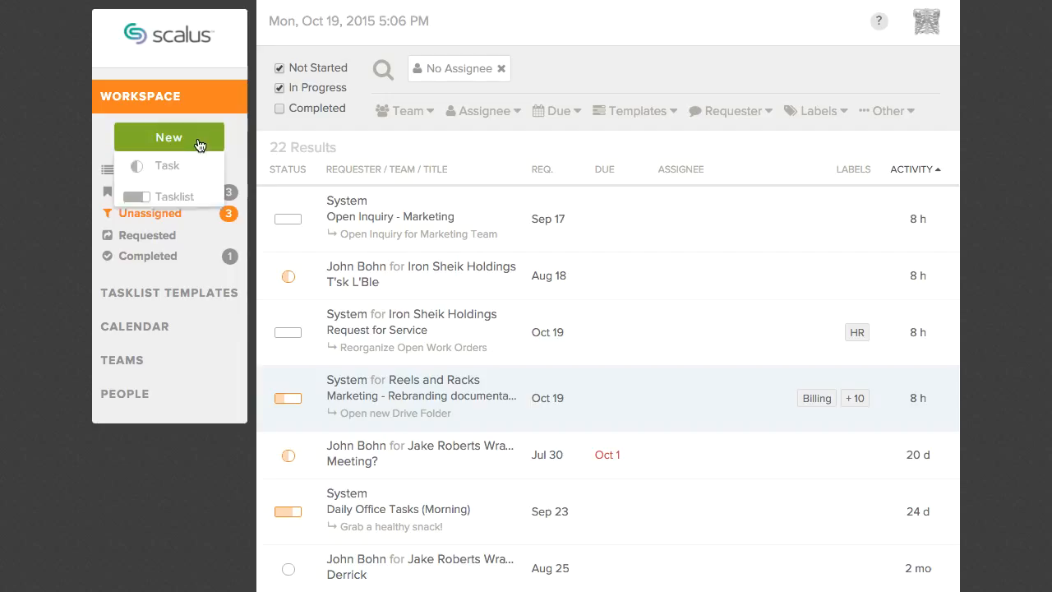
pyautogui.click(175, 197)
pyautogui.write('Daily Work')
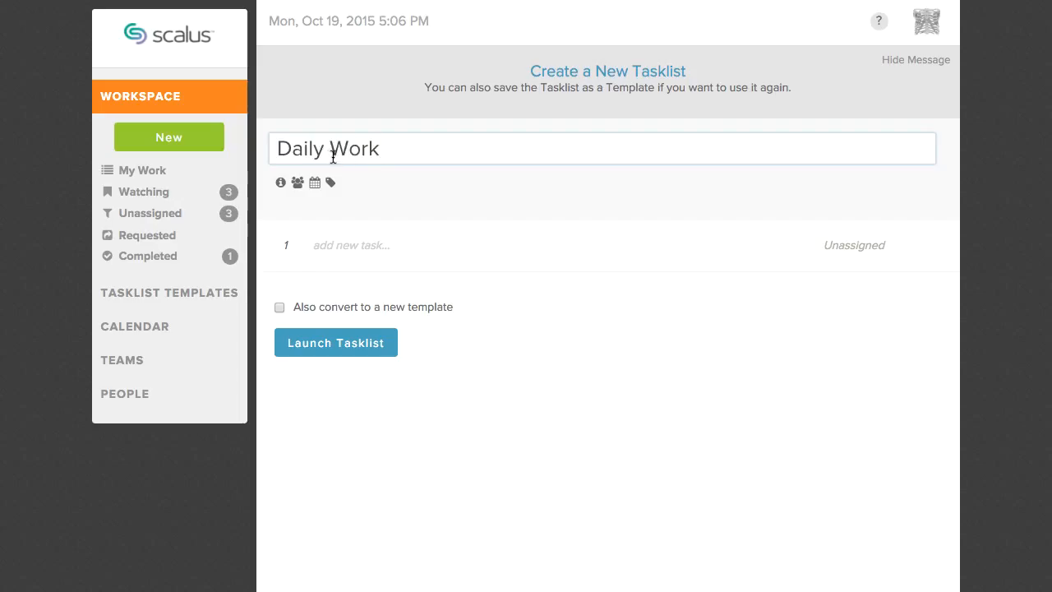
pyautogui.click(415, 250)
pyautogui.write('Open ')
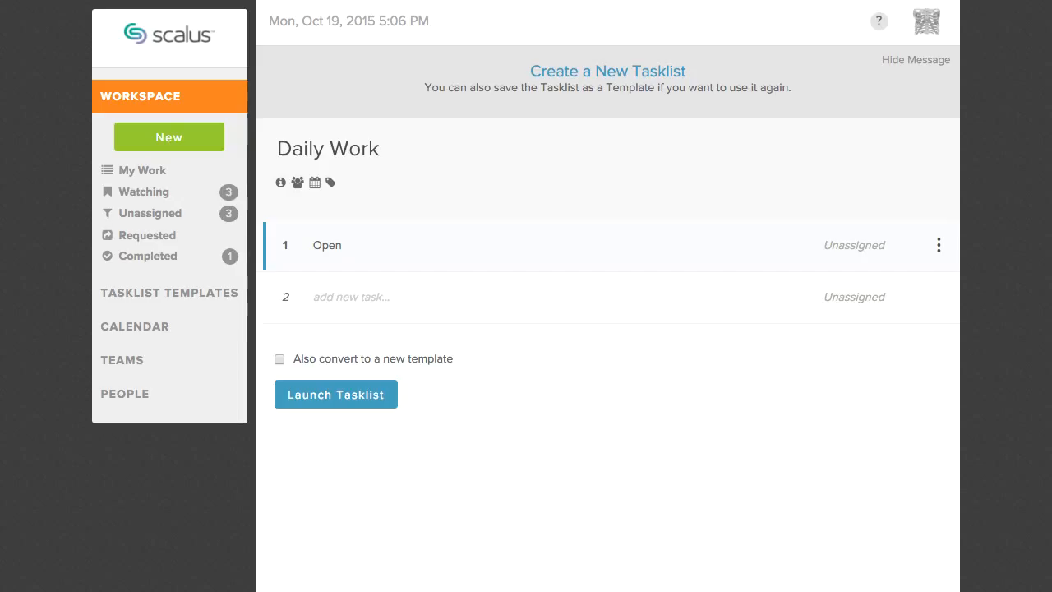
pyautogui.write('man door')
# - Add "Reorganize cabinet space" and "Use t33 on the right door" as the second and third tasks
pyautogui.click(416, 284)
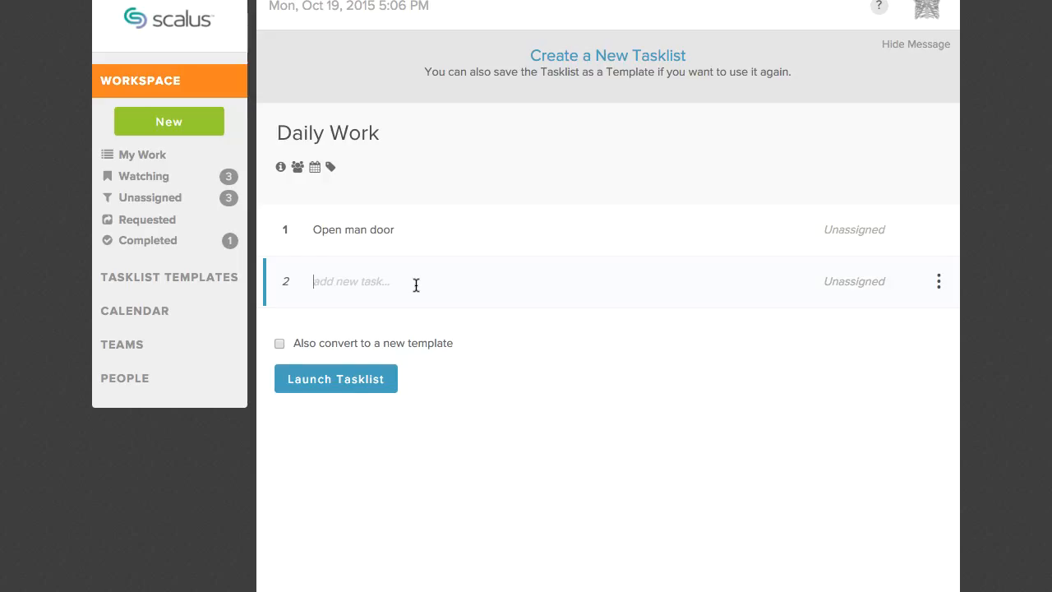
pyautogui.write('Reogr')
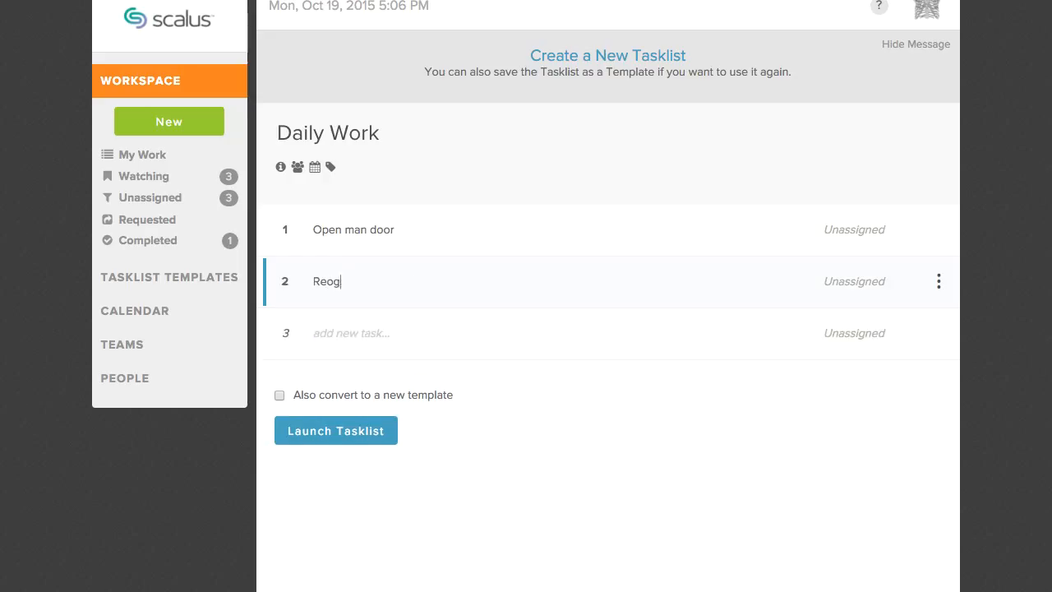
pyautogui.press('BackSpace')
pyautogui.write('rganize cabinet space')
pyautogui.click(413, 326)
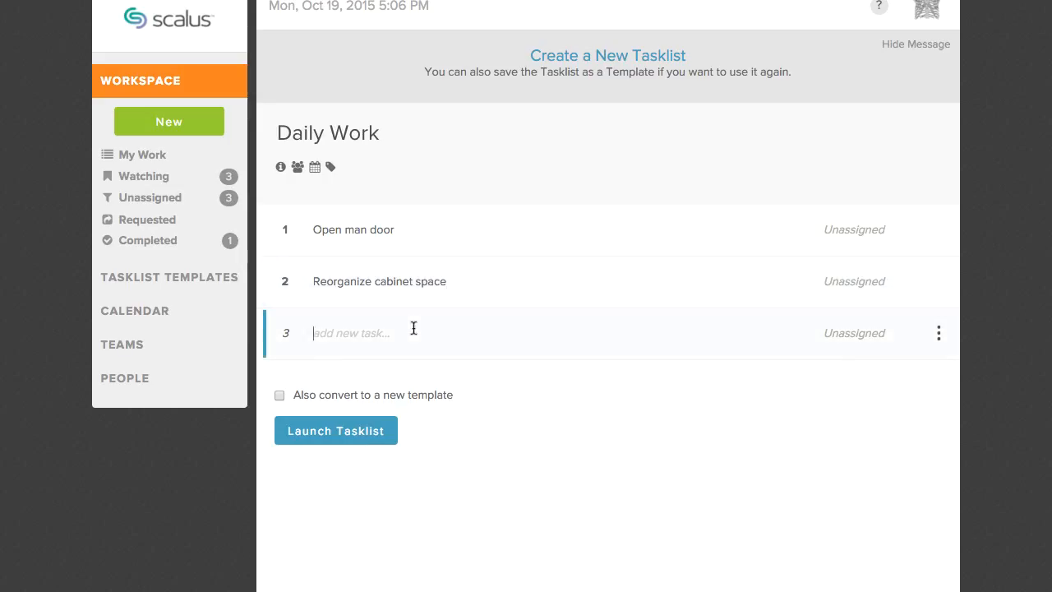
pyautogui.write('Use t33 on the right door')
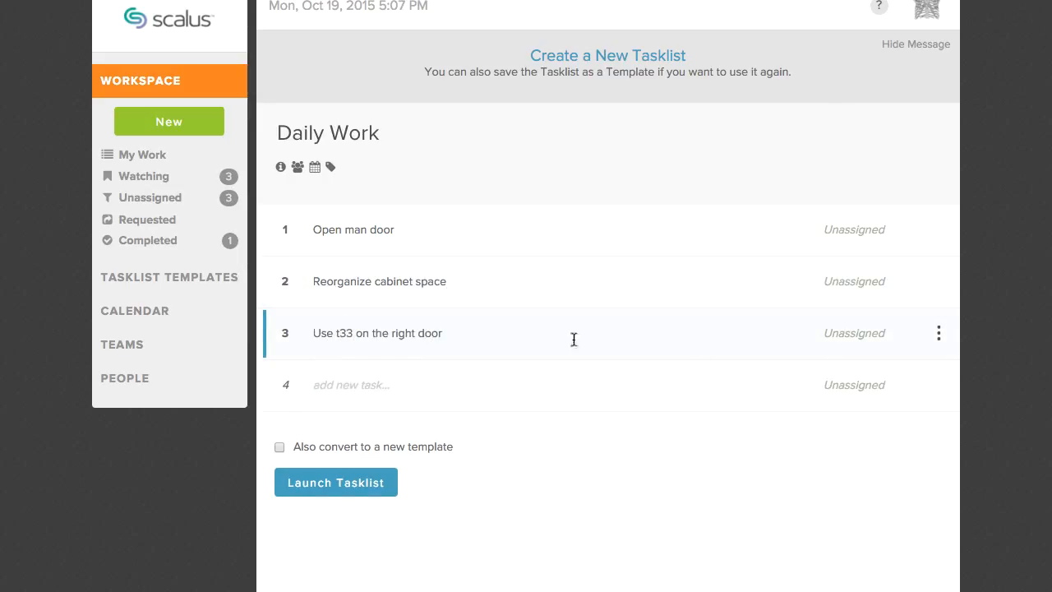
# - Attach the message "T33 is on the shelf near the door." to the third task
pyautogui.click(939, 333)
pyautogui.click(908, 399)
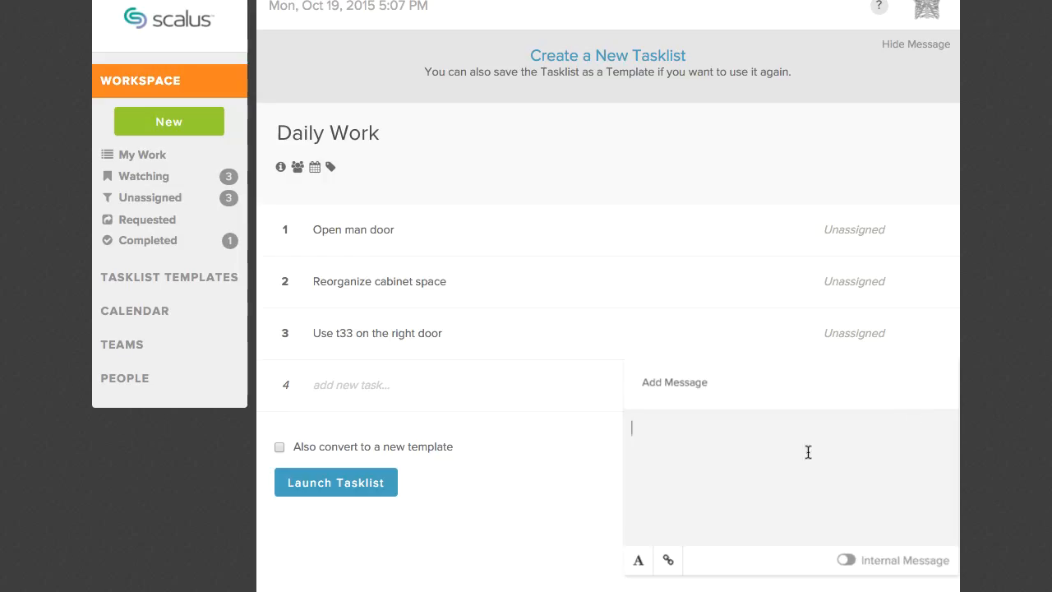
pyautogui.write('T33 is on the shelf near the door.')
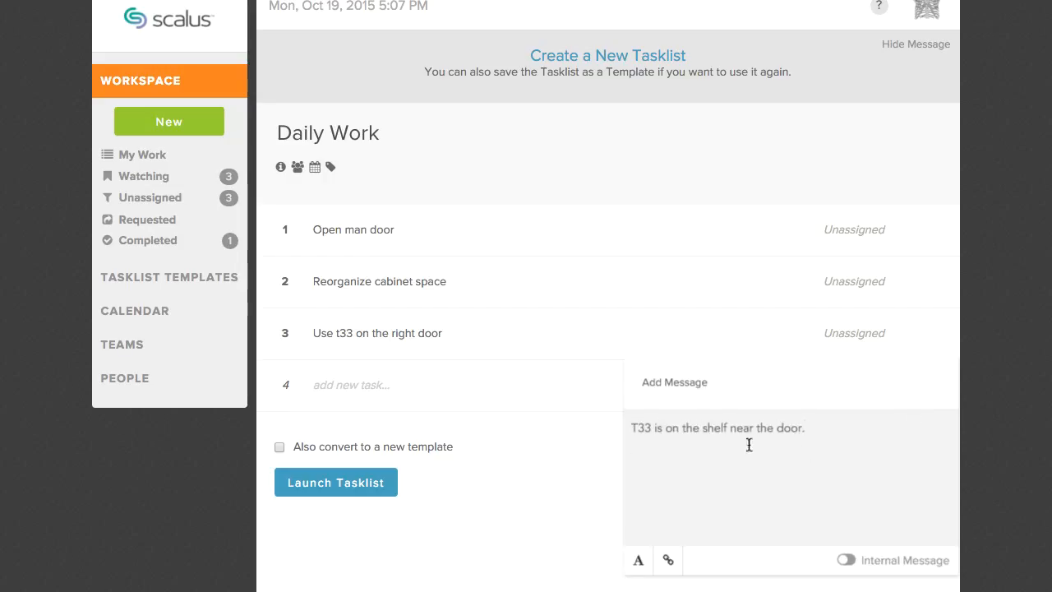
pyautogui.click(547, 488)
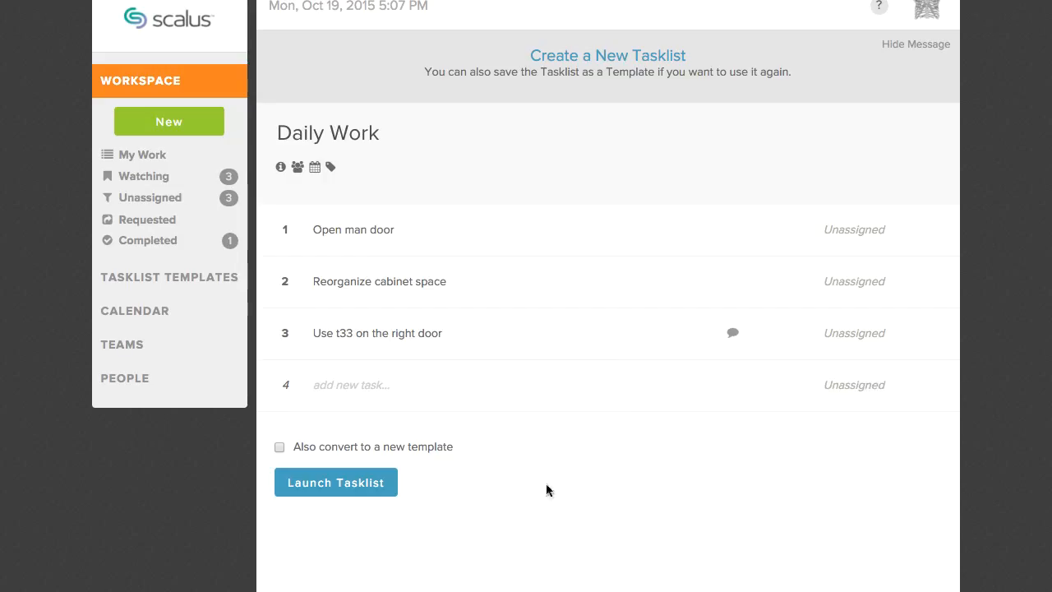
# - Launch the Daily Work tasklist and open it from the results
pyautogui.click(352, 482)
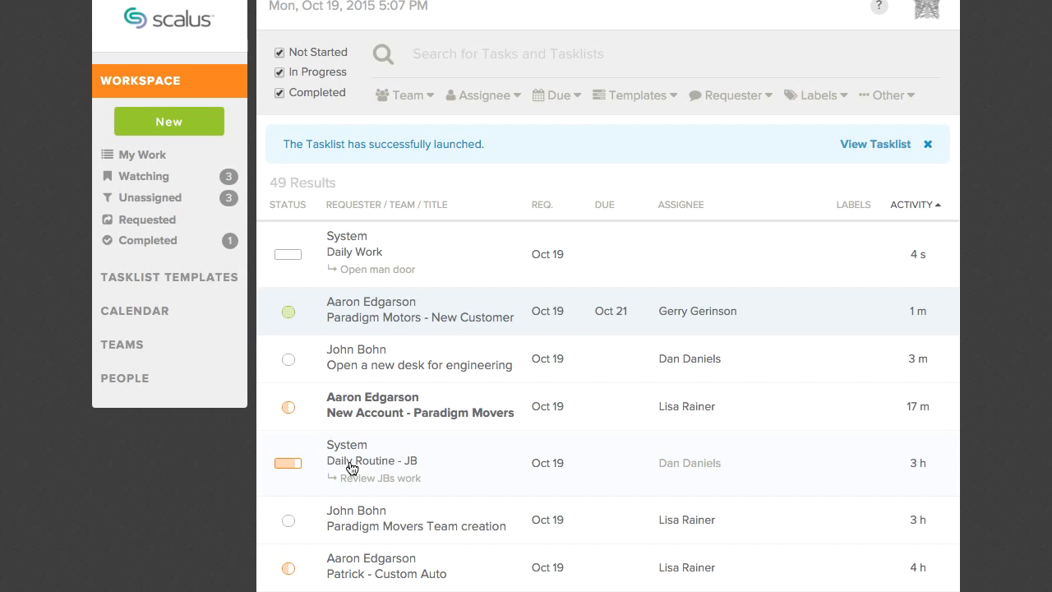
pyautogui.click(374, 254)
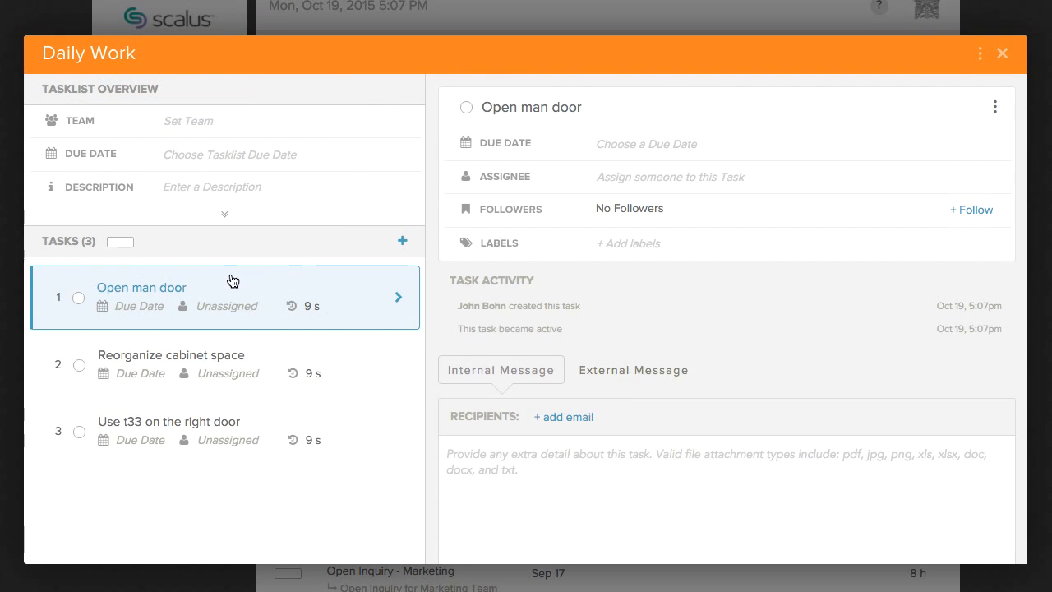
# - Mark "Open man door" and "Reorganize cabinet space" as completed and select the third task
pyautogui.click(76, 298)
pyautogui.click(90, 372)
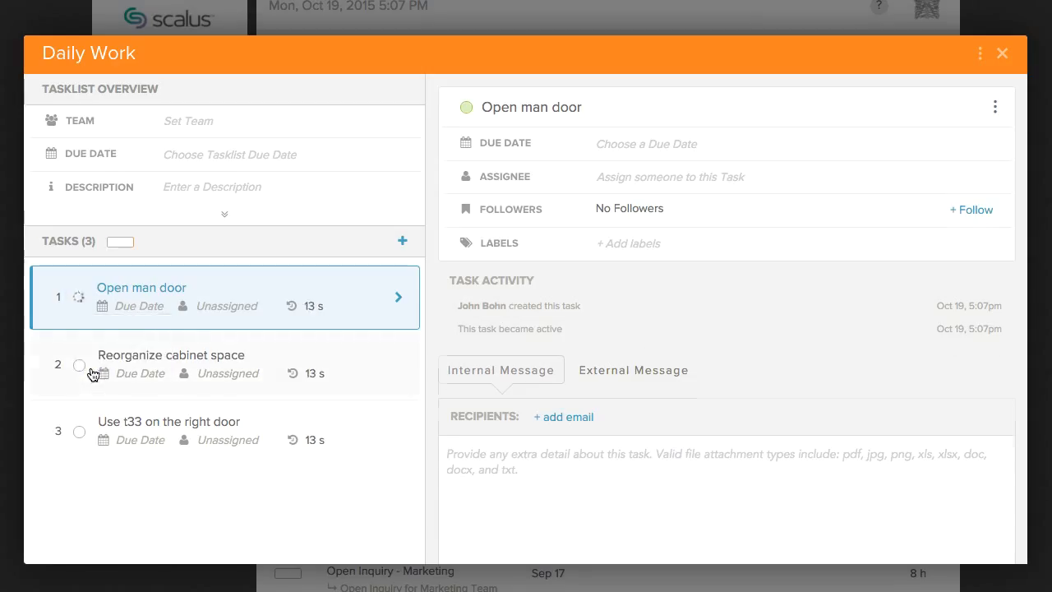
pyautogui.click(79, 367)
pyautogui.click(89, 440)
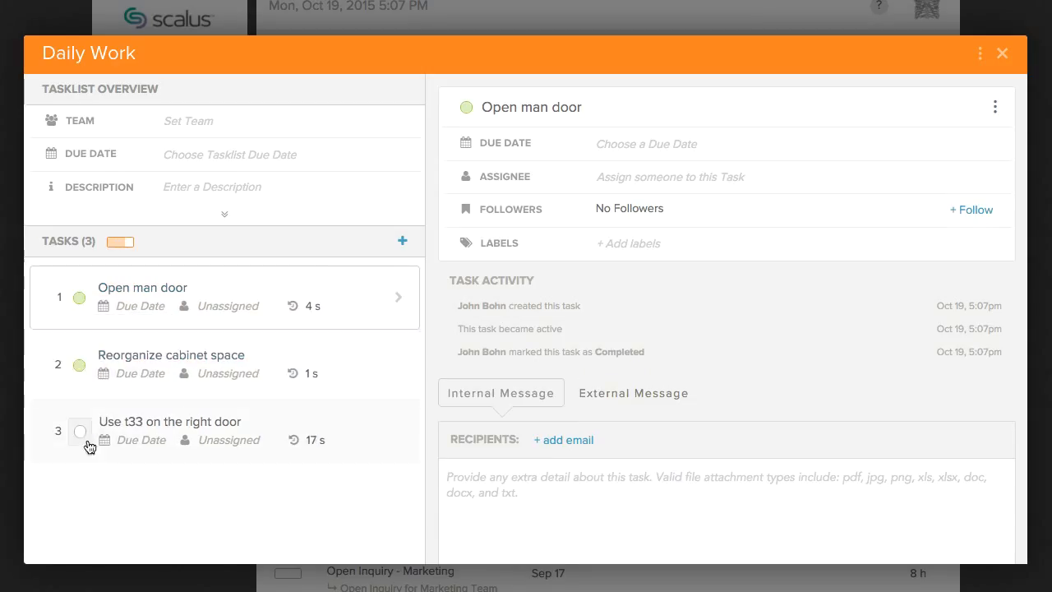
# - Add a fourth task titled "Review" at the end of the Daily Work tasklist
pyautogui.click(402, 241)
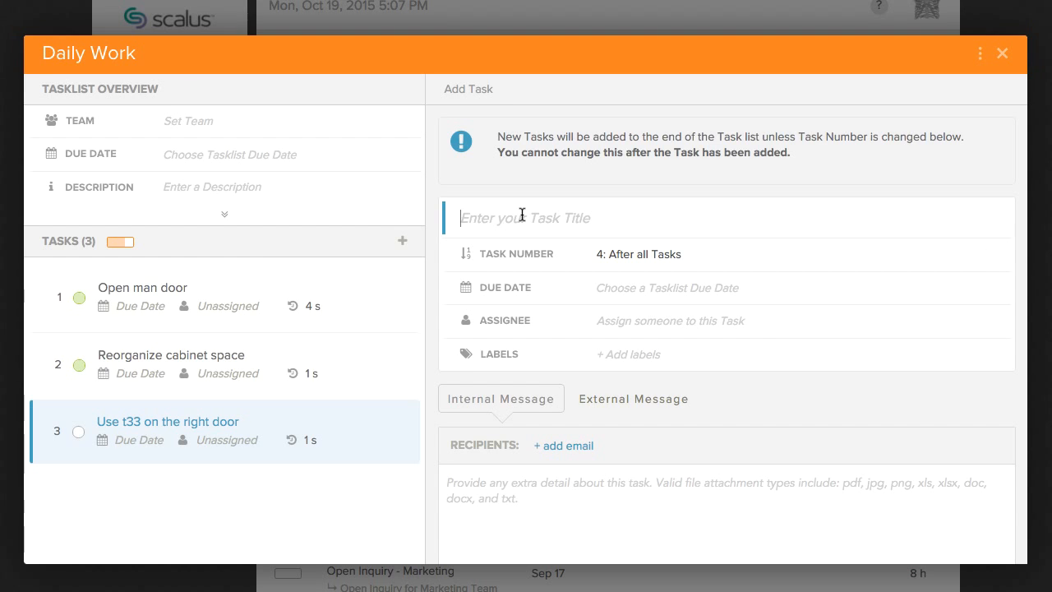
pyautogui.write('Review')
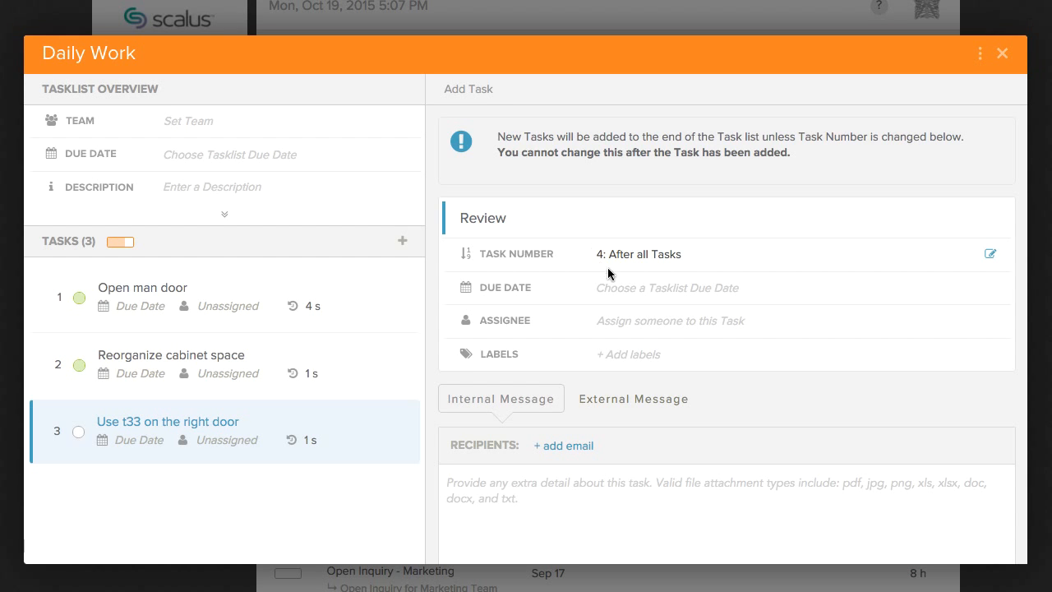
pyautogui.scroll(-2, 609, 288)
pyautogui.scroll(2, 605, 314)
pyautogui.scroll(-2, 467, 512)
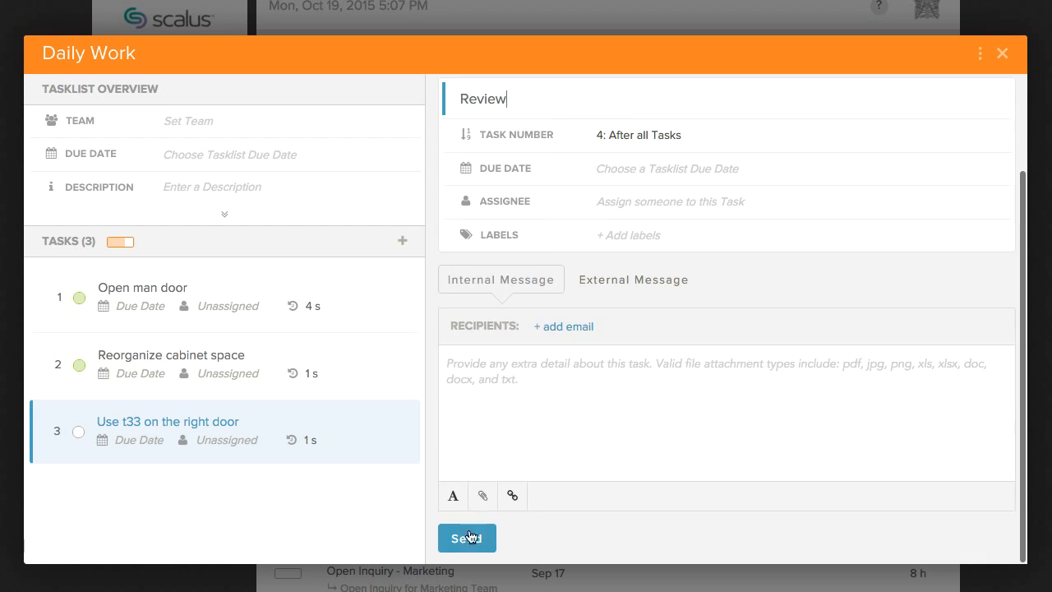
pyautogui.click(469, 537)
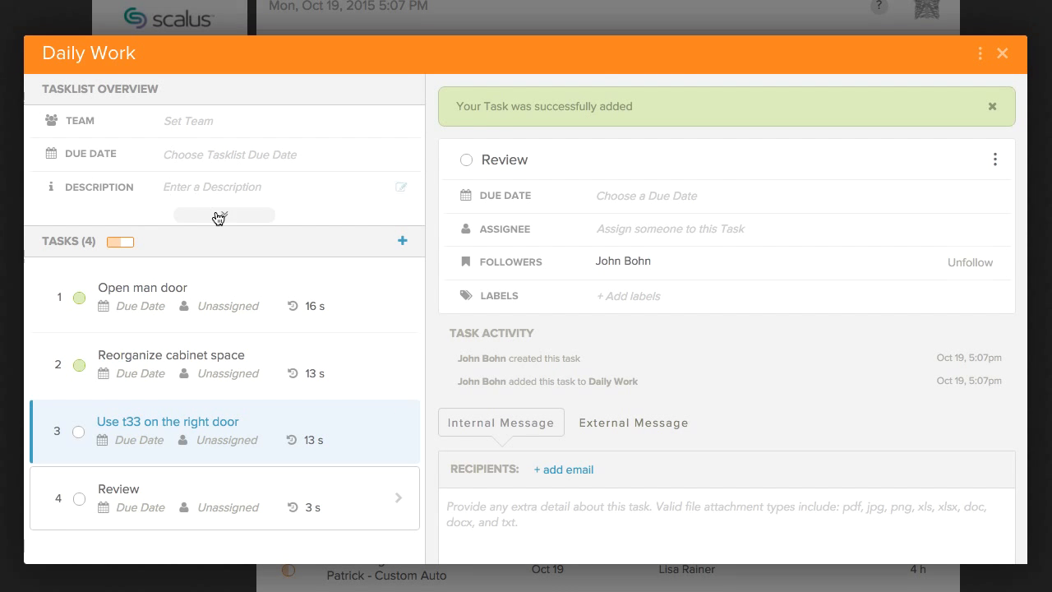
# - Convert the Daily Work tasklist into a template and open that template
pyautogui.click(218, 215)
pyautogui.click(219, 156)
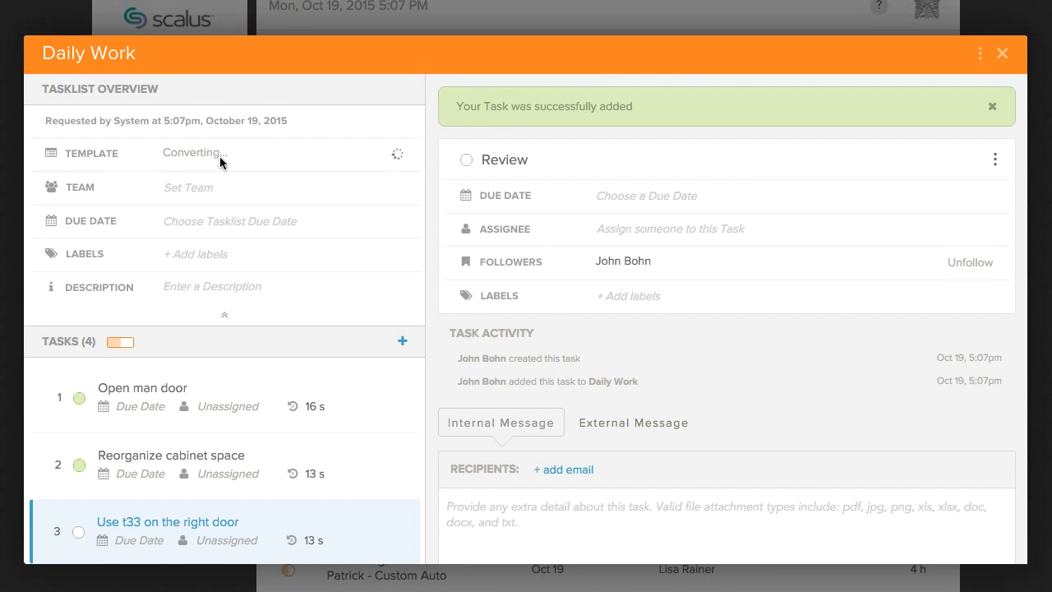
pyautogui.click(382, 161)
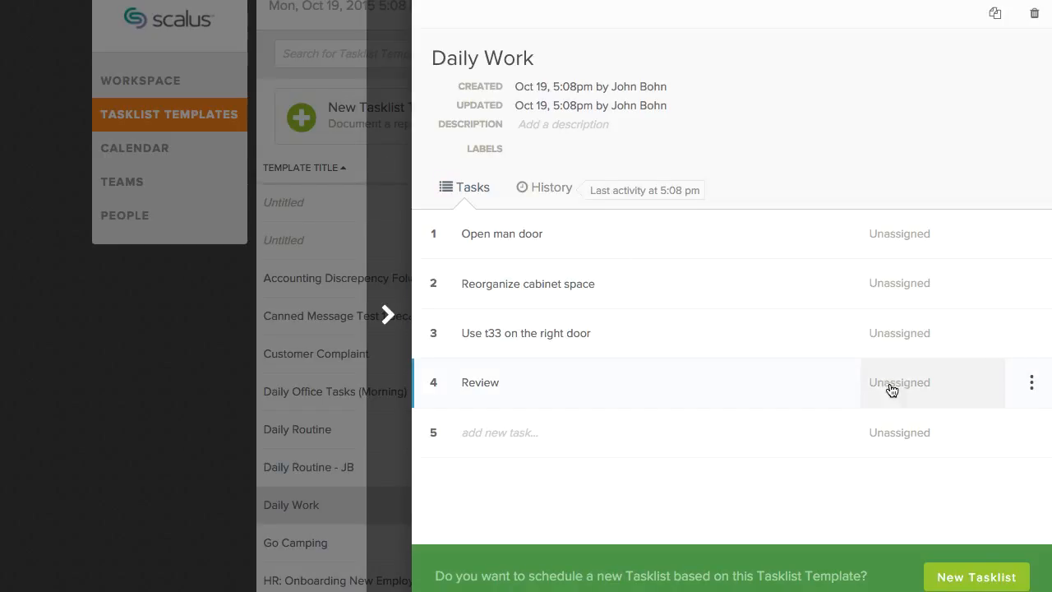
# - Assign the Review task to a new "manager" placeholder and label the template InOffice
pyautogui.click(892, 388)
pyautogui.click(896, 433)
pyautogui.write('manager')
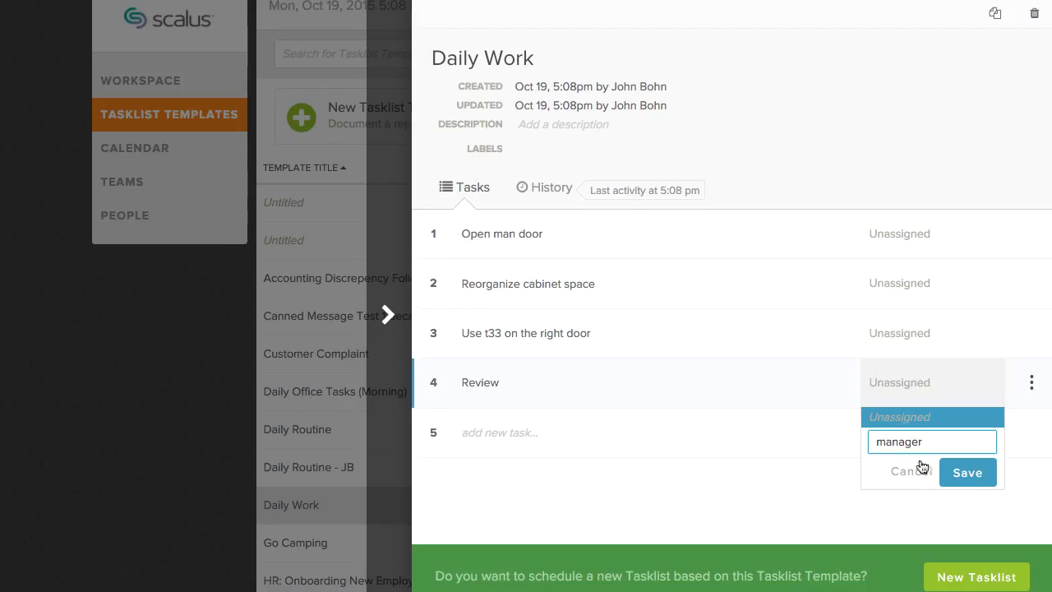
pyautogui.click(966, 474)
pyautogui.click(558, 148)
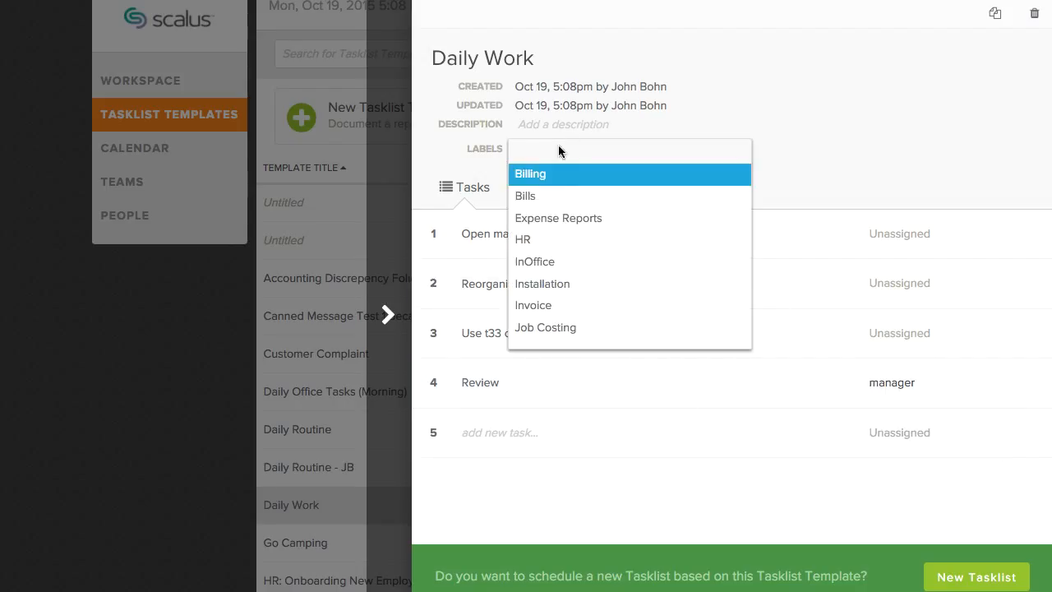
pyautogui.click(557, 257)
# - Add the message "Near the left doo" to the template's "Use t33 on the right door" task
pyautogui.click(1025, 345)
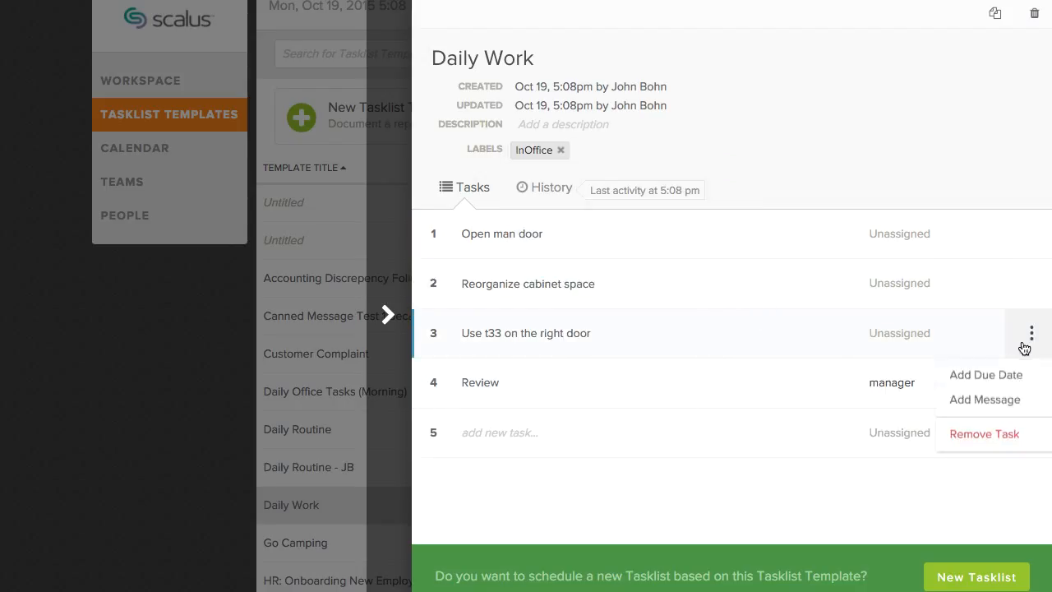
pyautogui.click(1001, 400)
pyautogui.write('Near the left doo')
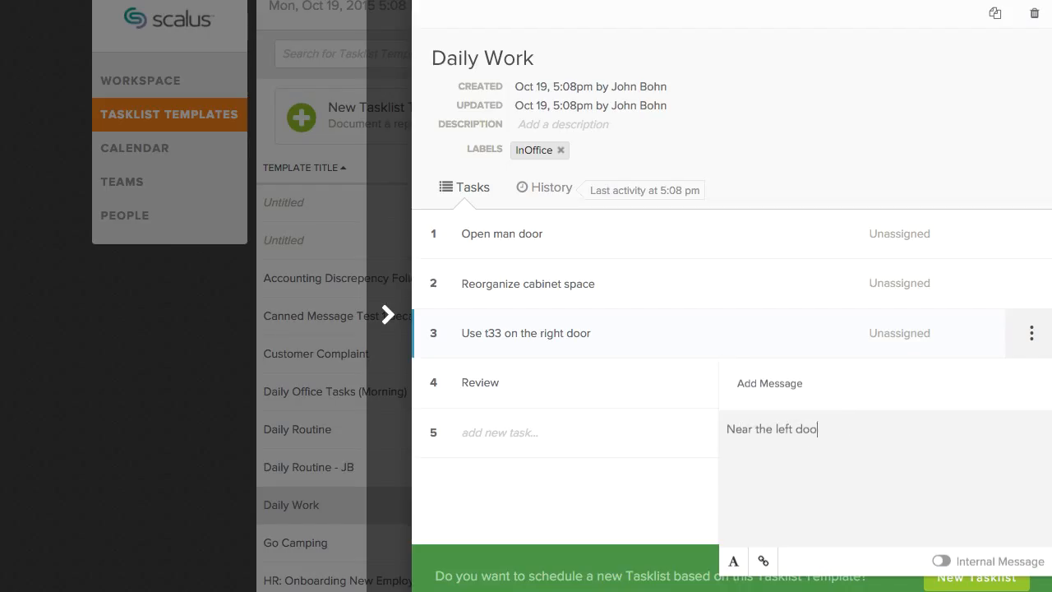
pyautogui.click(953, 576)
pyautogui.click(802, 344)
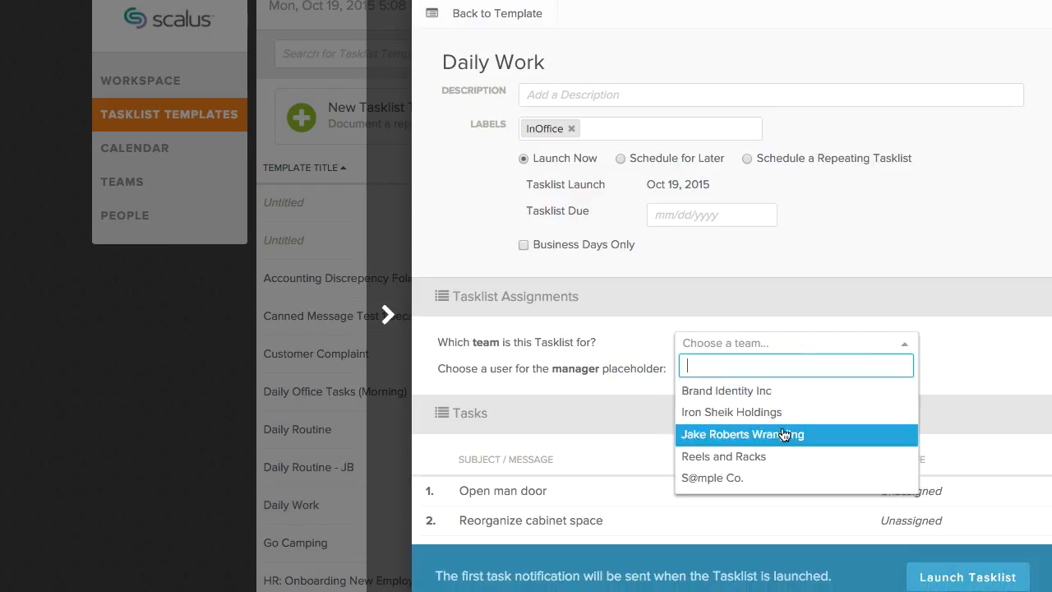
pyautogui.click(775, 434)
pyautogui.click(773, 371)
pyautogui.click(756, 293)
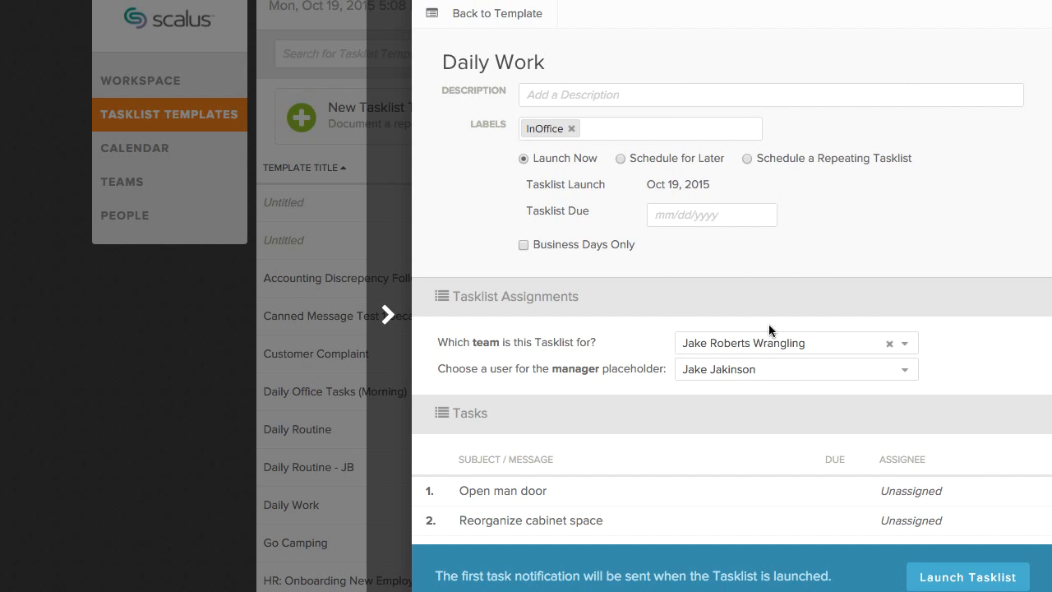
# - Schedule Daily Work as a repeating tasklist due daily
pyautogui.click(788, 165)
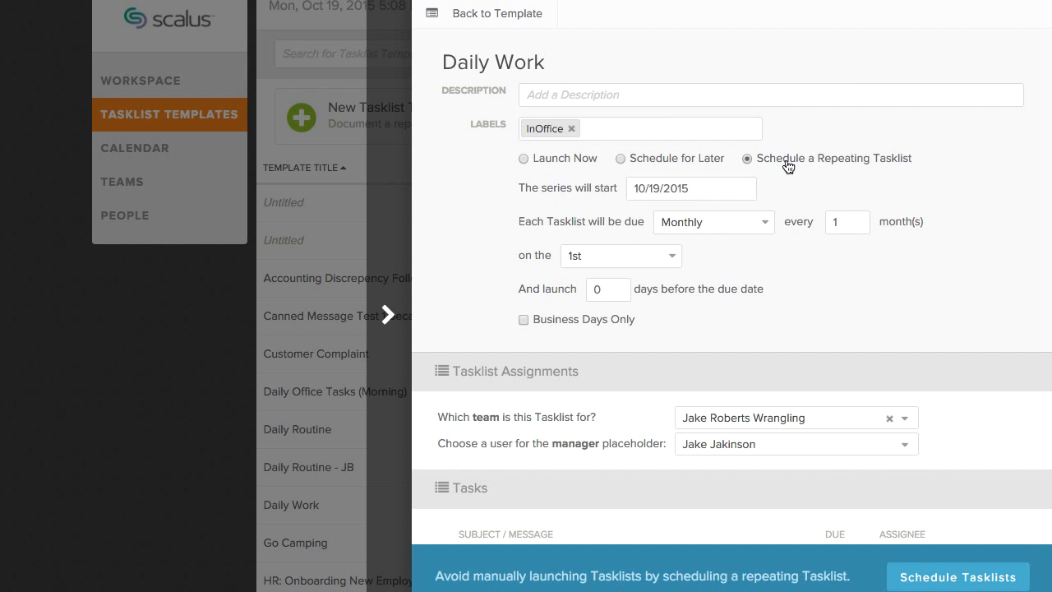
pyautogui.click(754, 223)
pyautogui.click(744, 176)
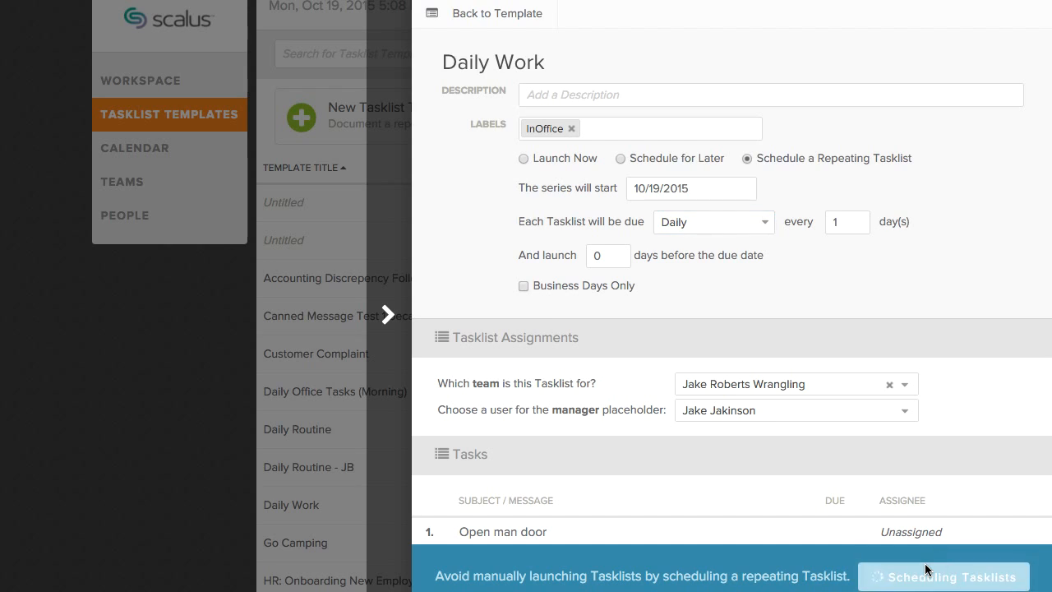
pyautogui.click(928, 569)
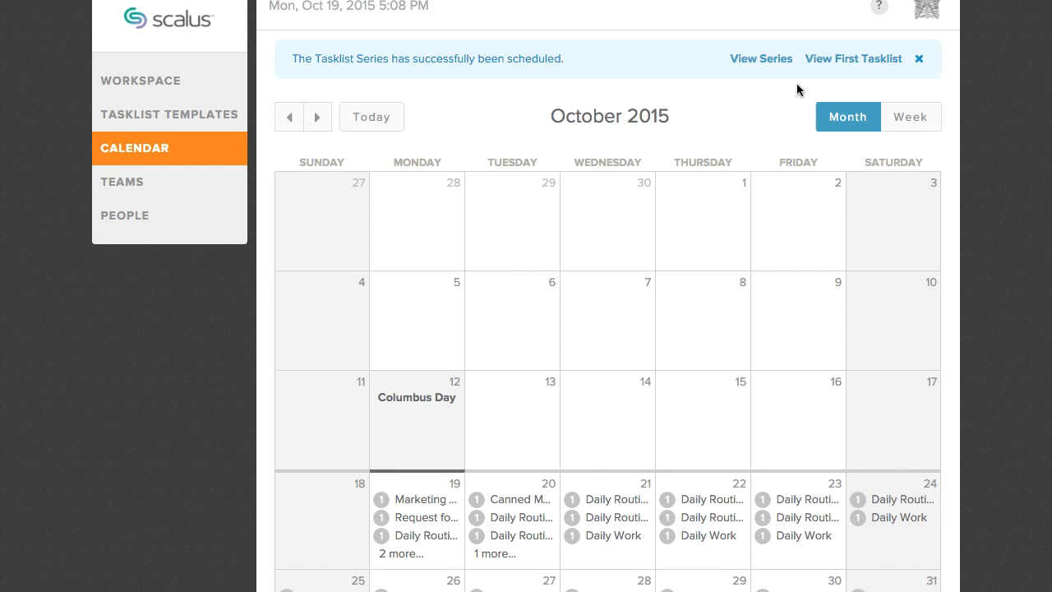
# - View the first tasklist of the scheduled series and return to the workspace
pyautogui.click(834, 60)
pyautogui.click(394, 288)
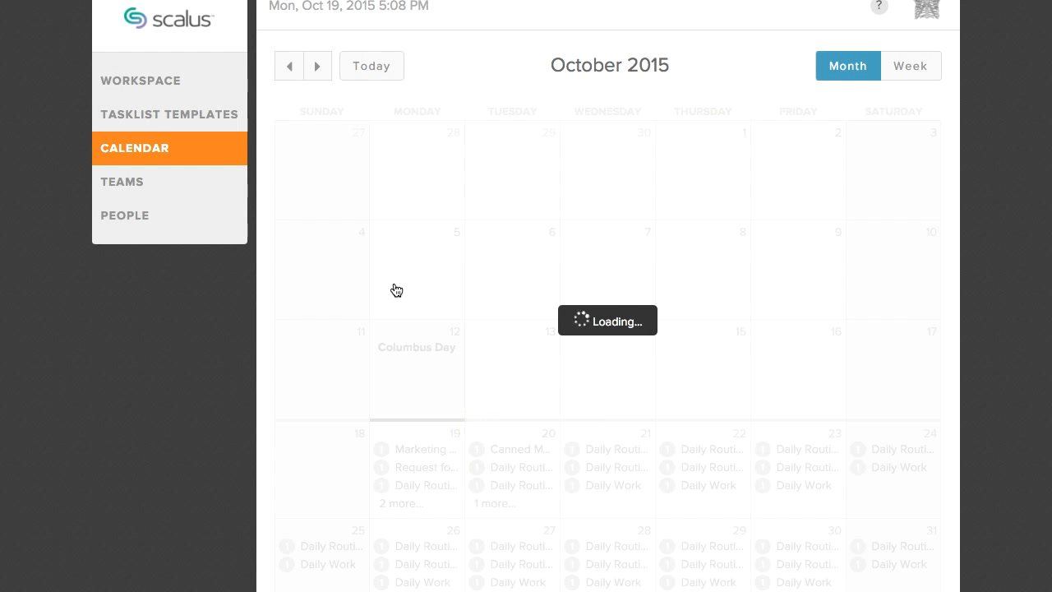
pyautogui.click(190, 84)
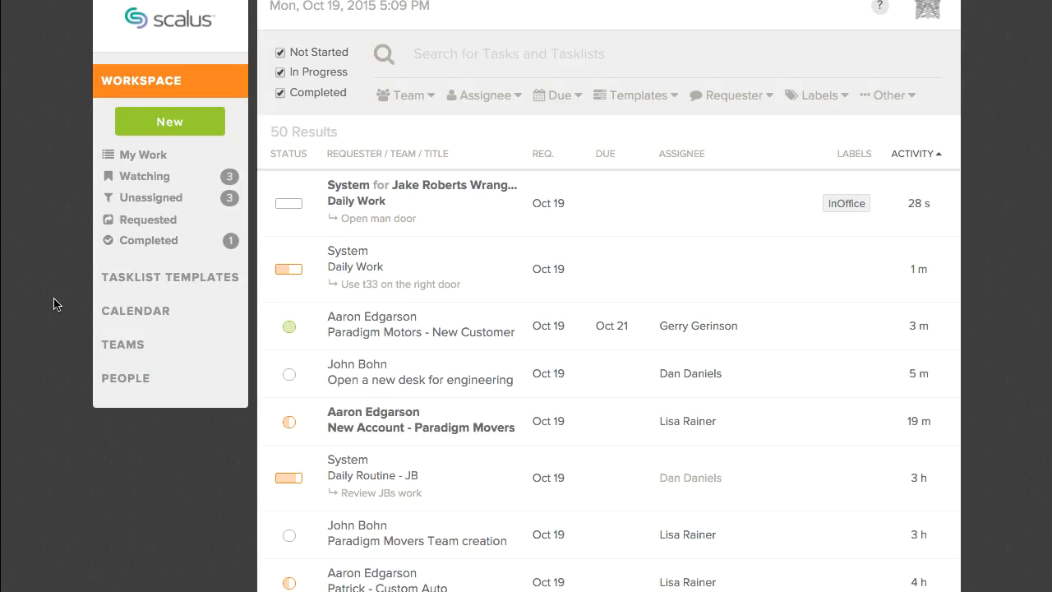
pyautogui.click(135, 391)
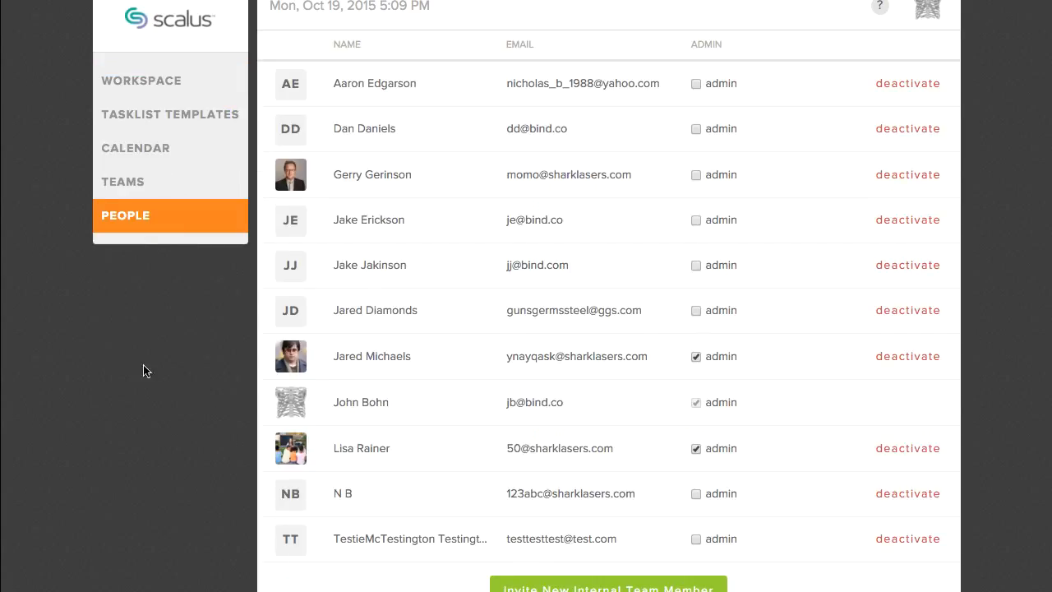
pyautogui.click(143, 181)
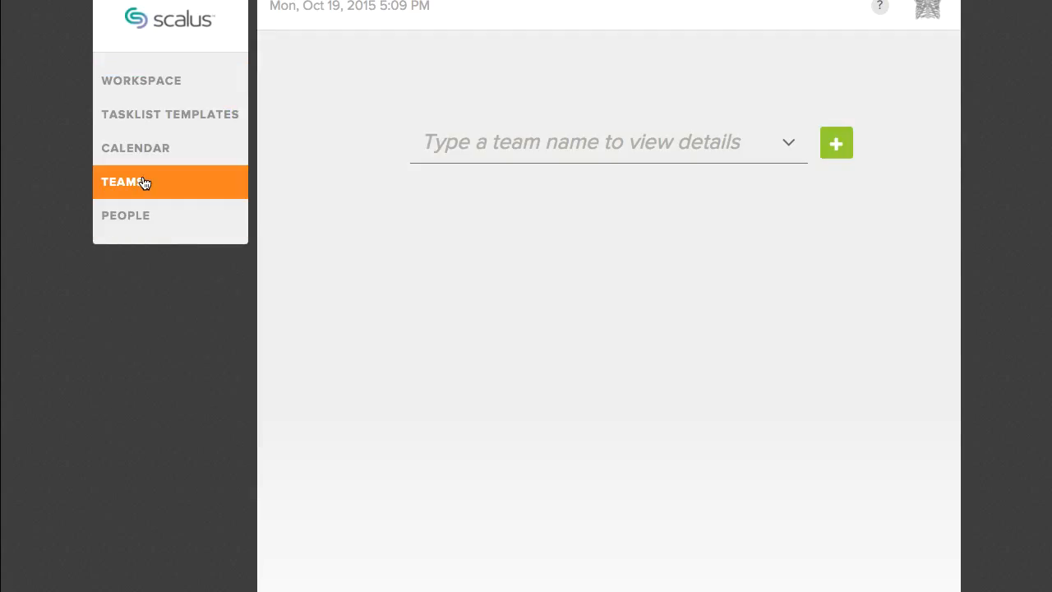
pyautogui.click(565, 148)
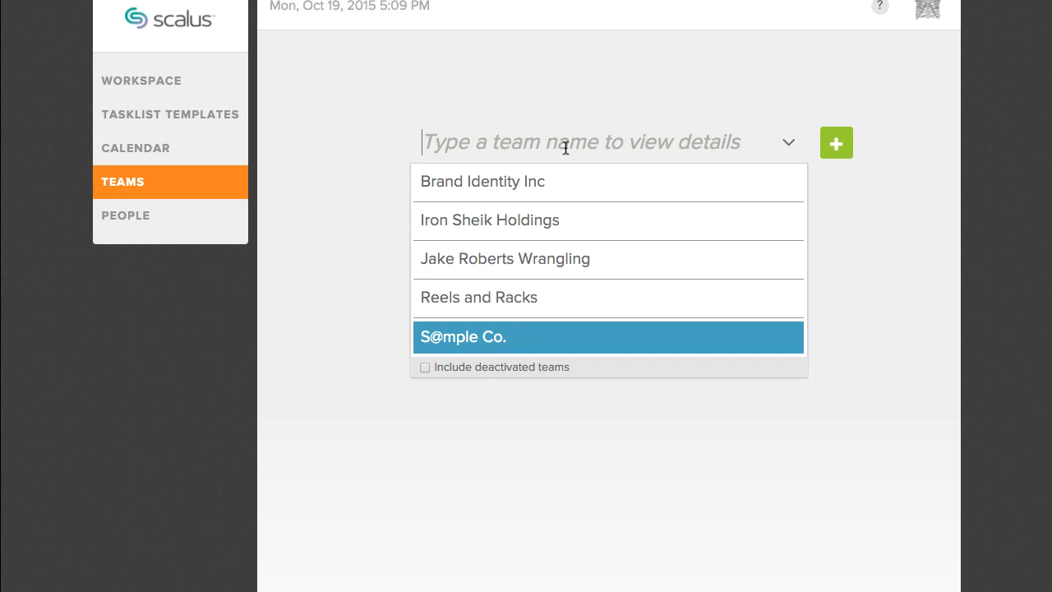
pyautogui.click(564, 258)
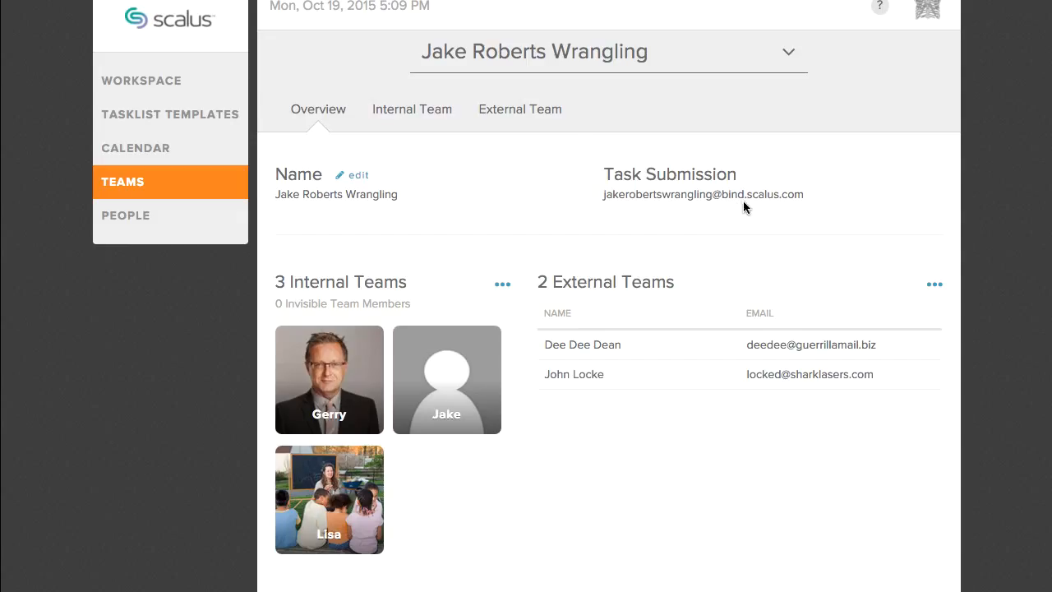
# - Open the invitation form for the team's external members and return to the workspace
pyautogui.click(533, 115)
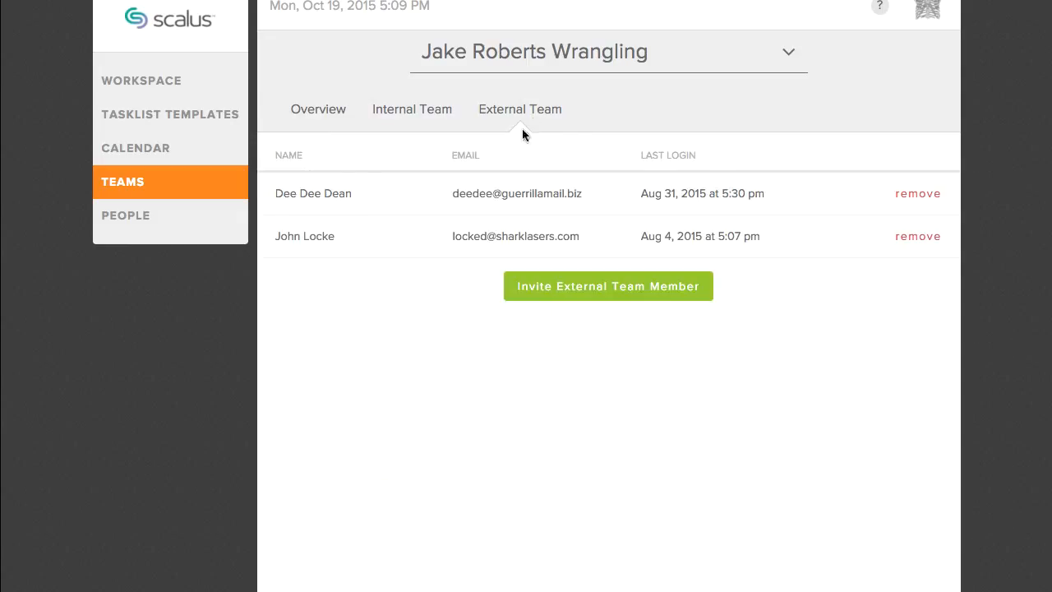
pyautogui.click(564, 290)
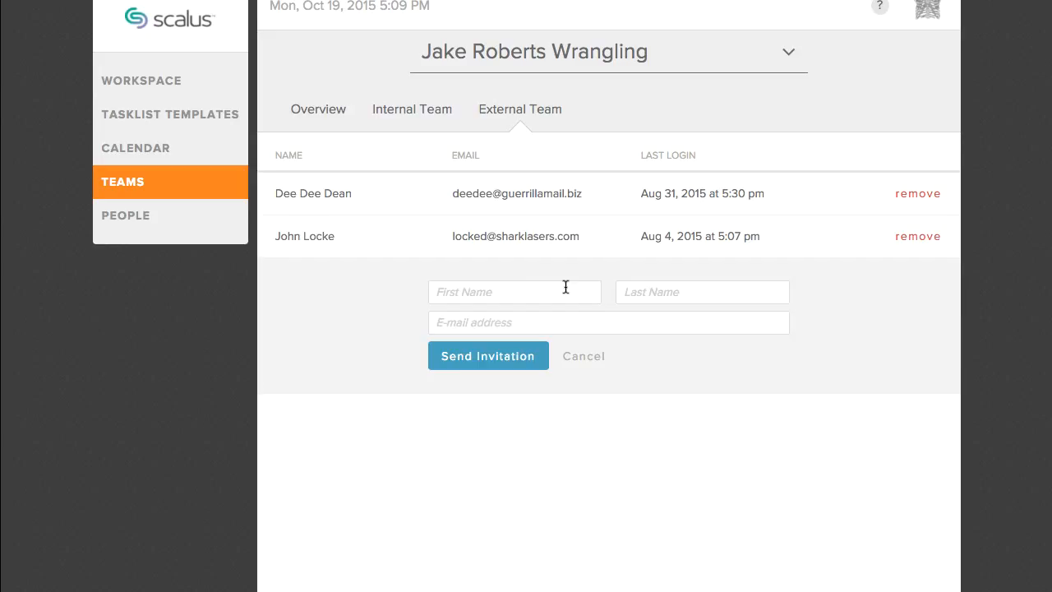
pyautogui.click(167, 82)
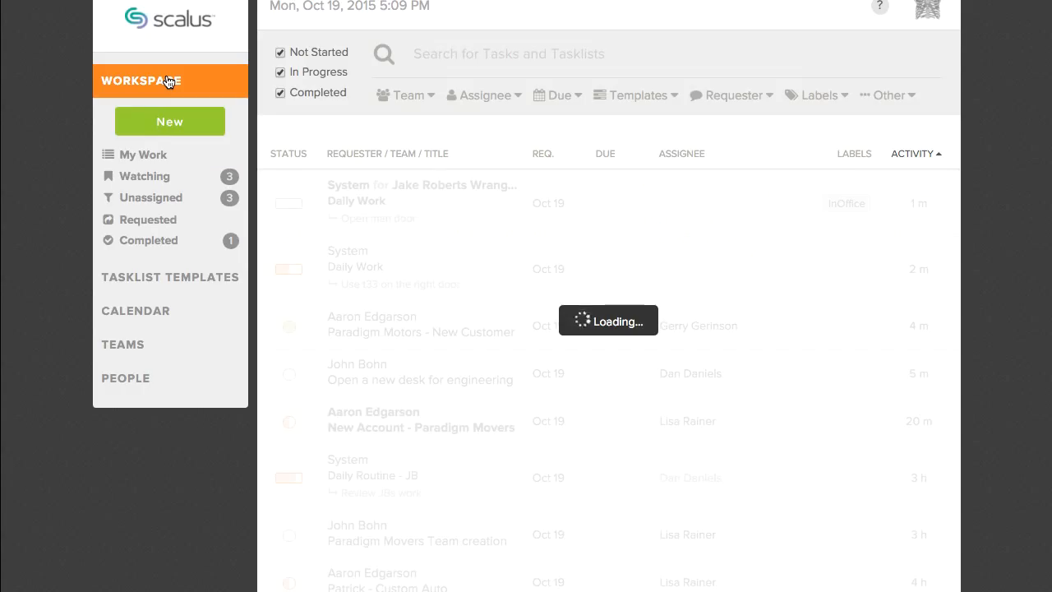